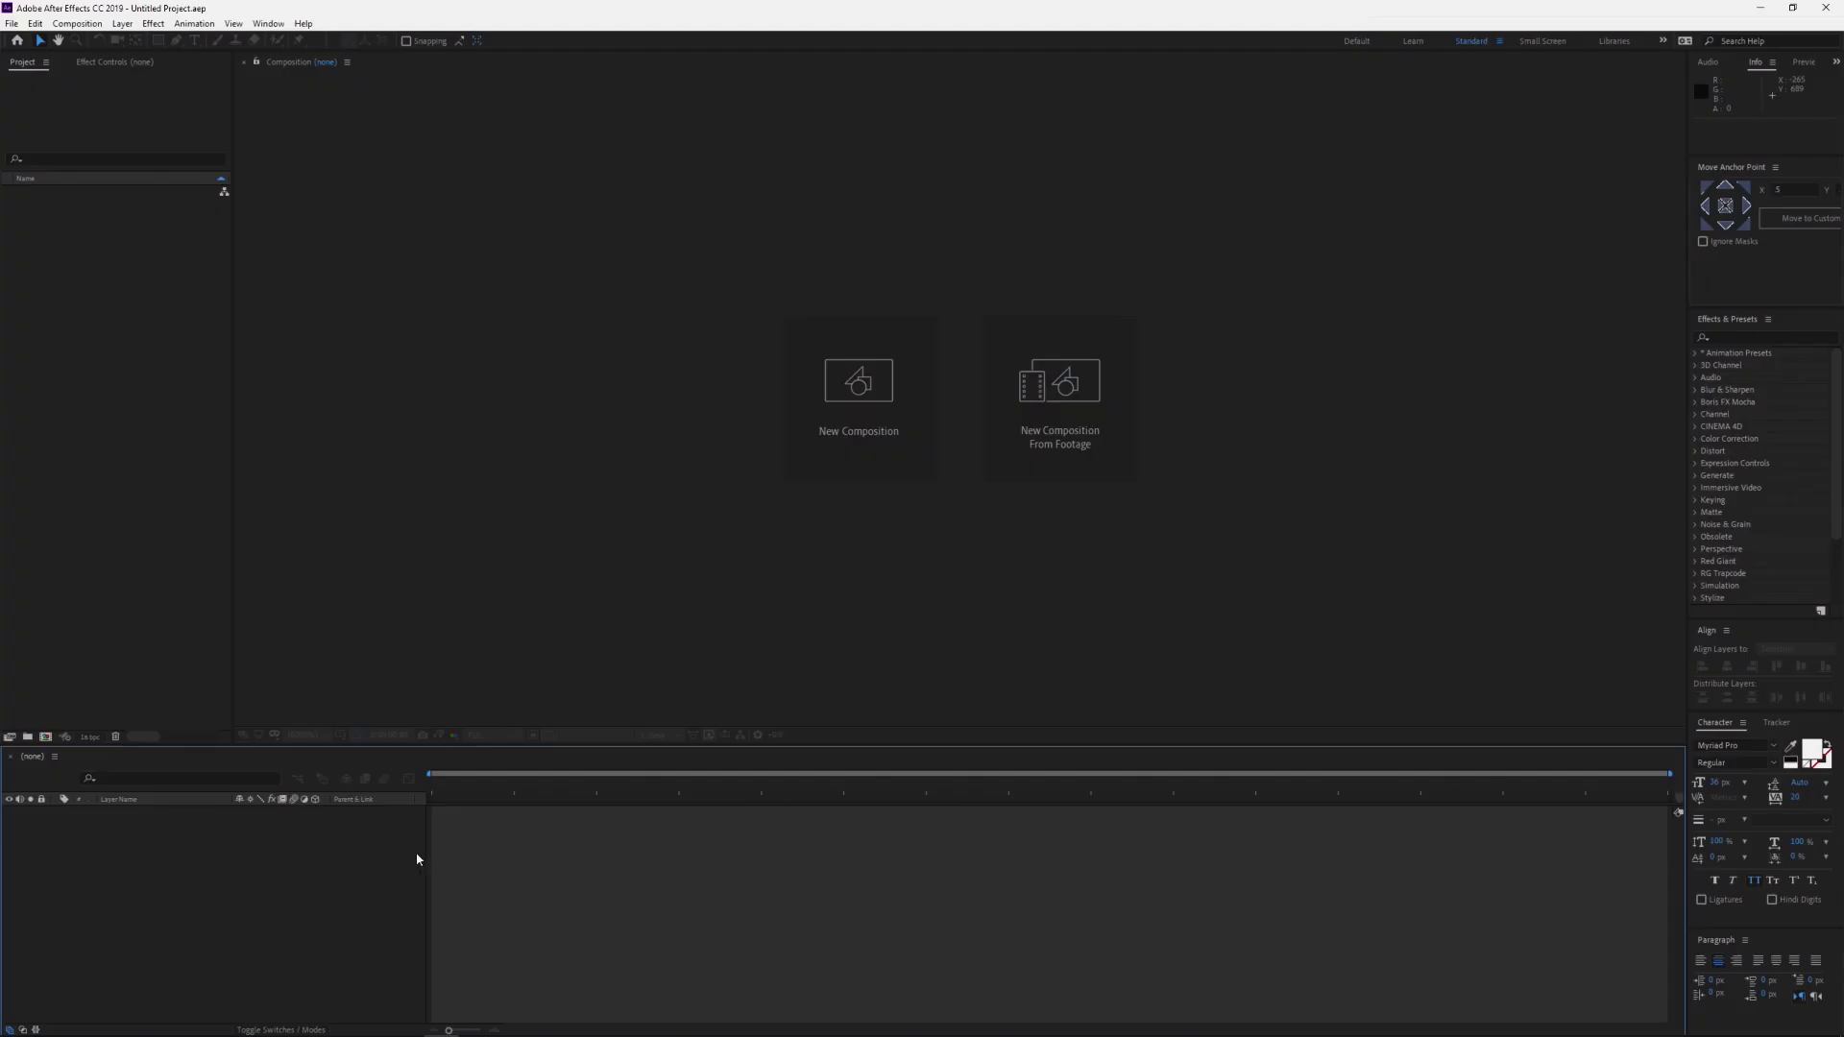
View the YouTube Subscribe Button folder's Assets, Final Renders and project file in File Explorer
left_click(124, 1023)
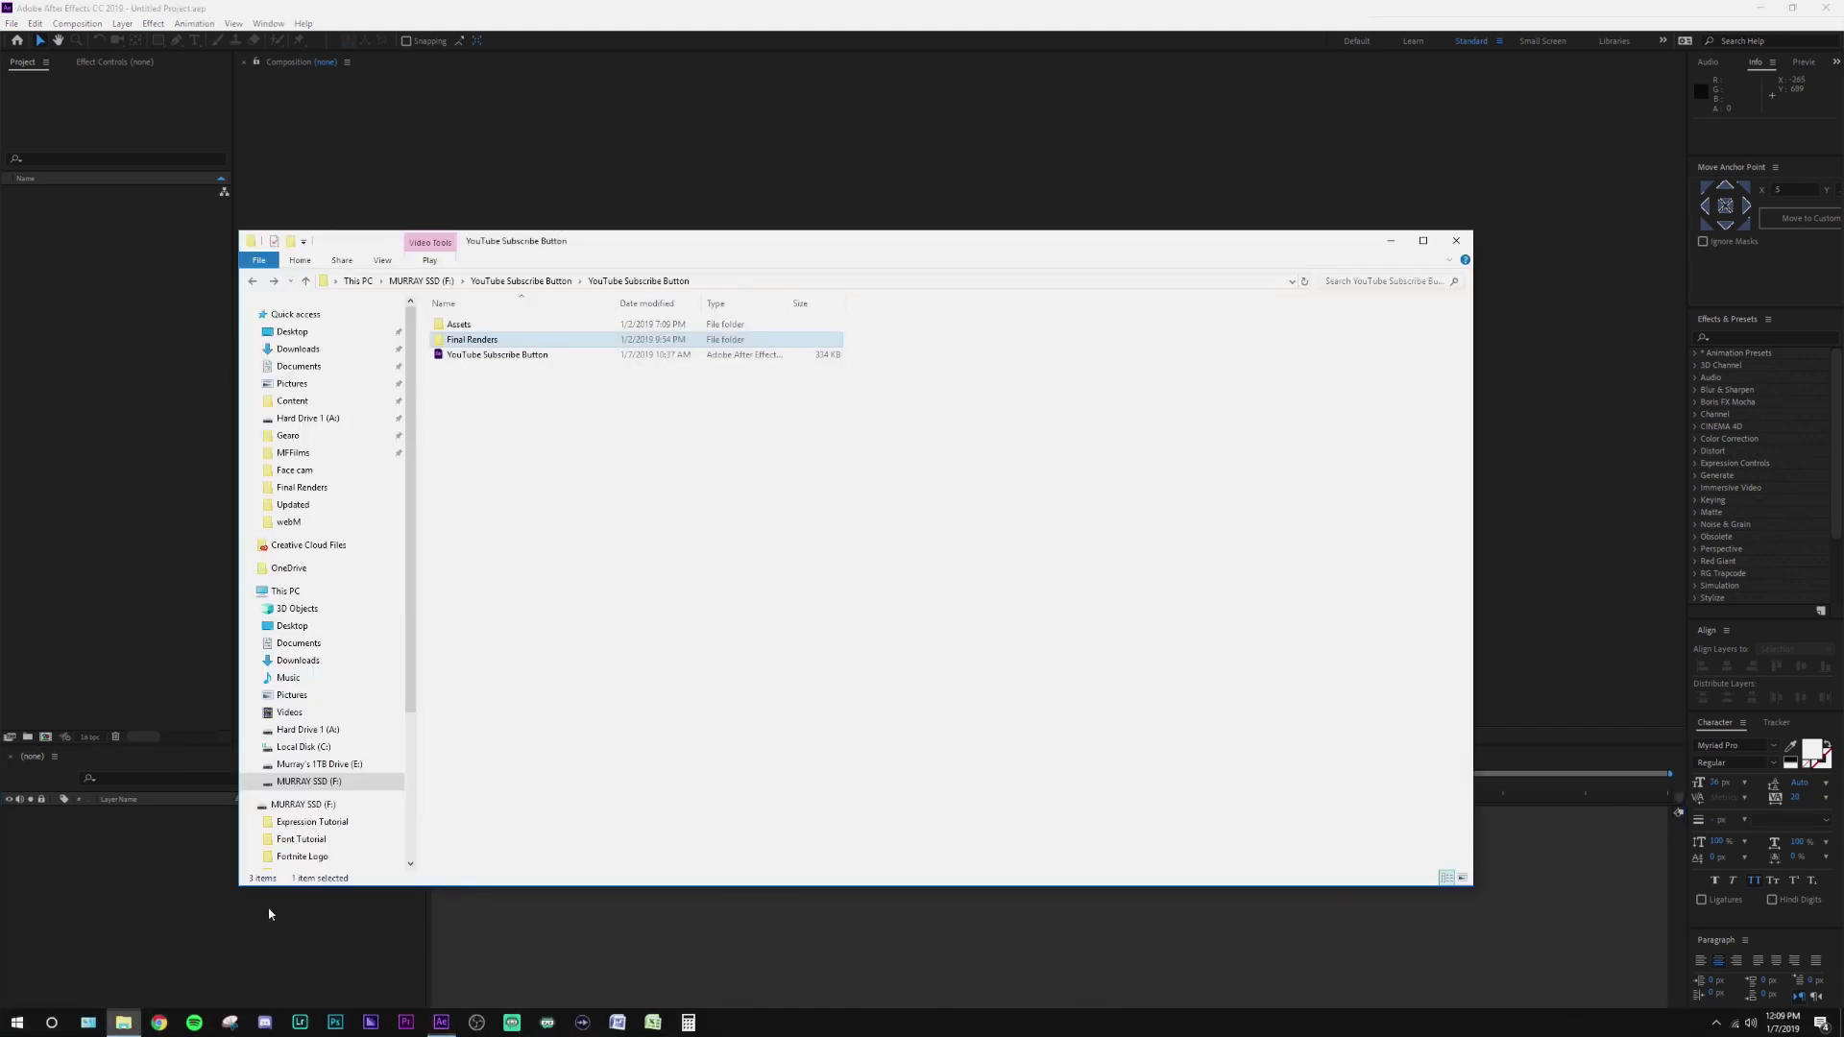
left_click(530, 418)
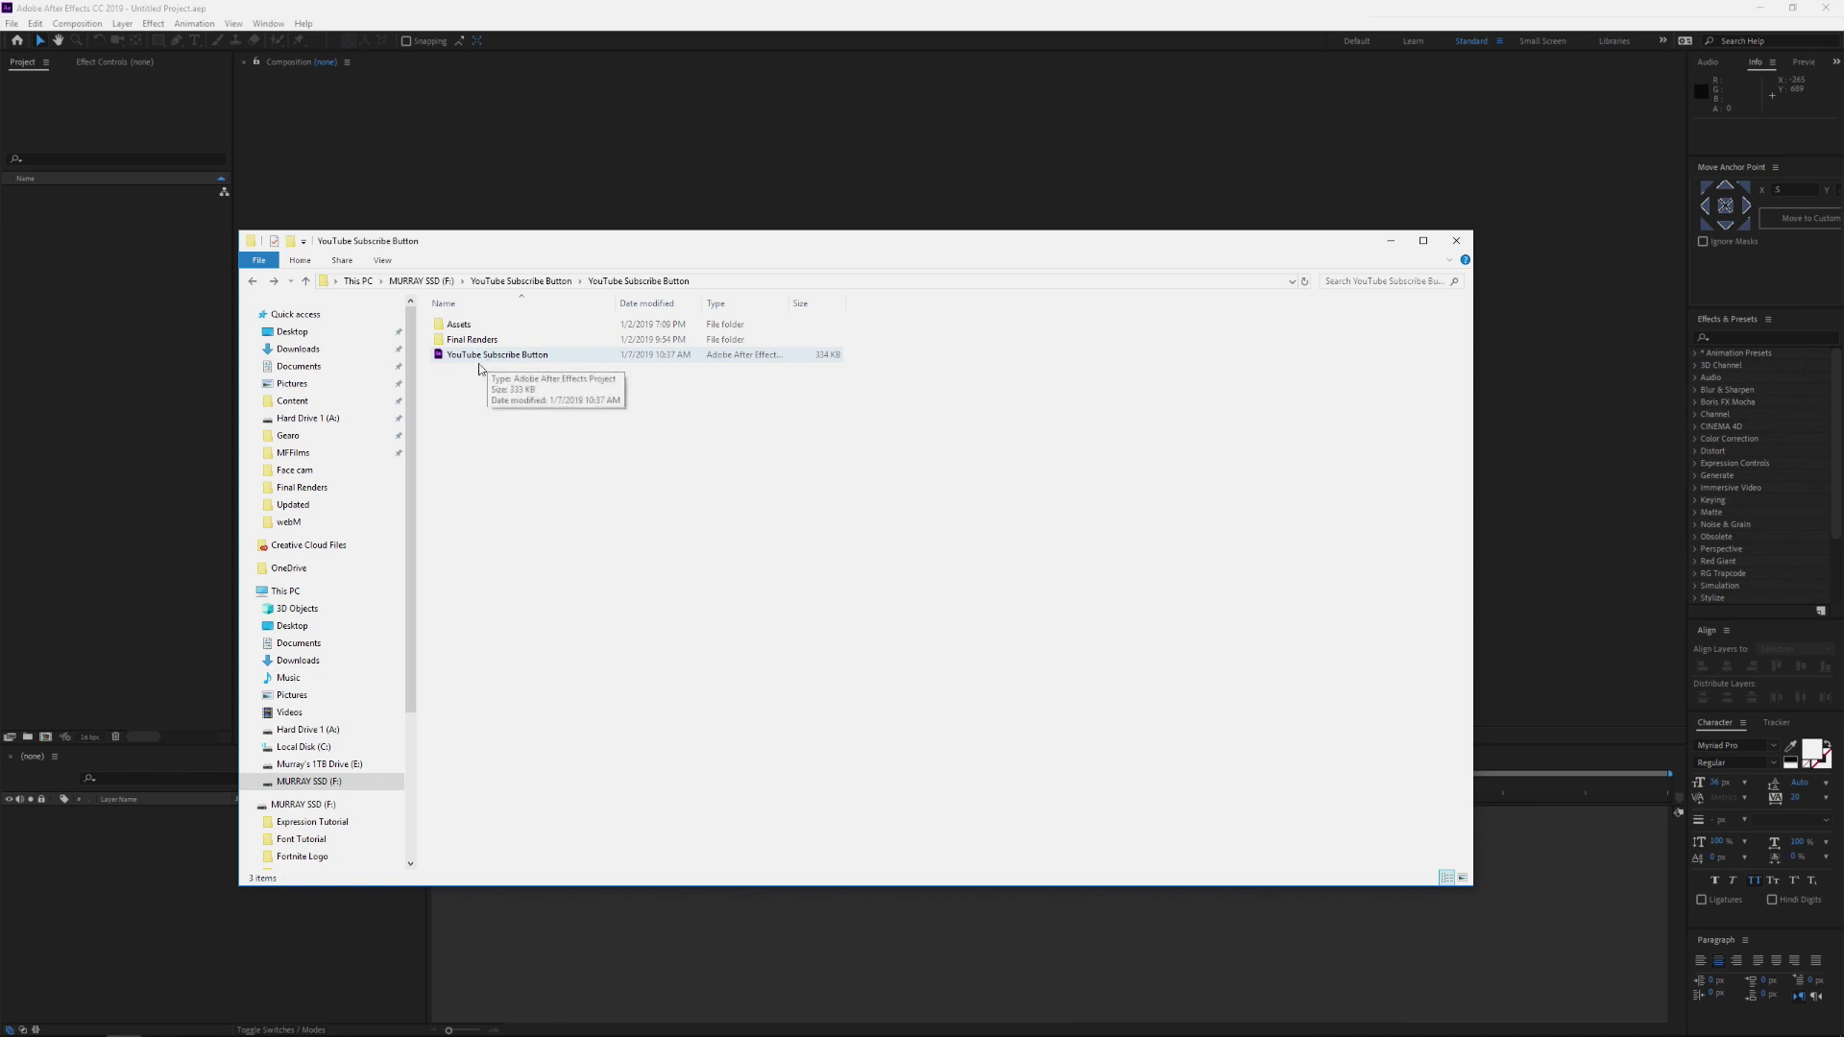
left_click(58, 308)
Import the YouTube Subscribe Button .aep project file, dismissing the missing-fonts warning
right_click(89, 307)
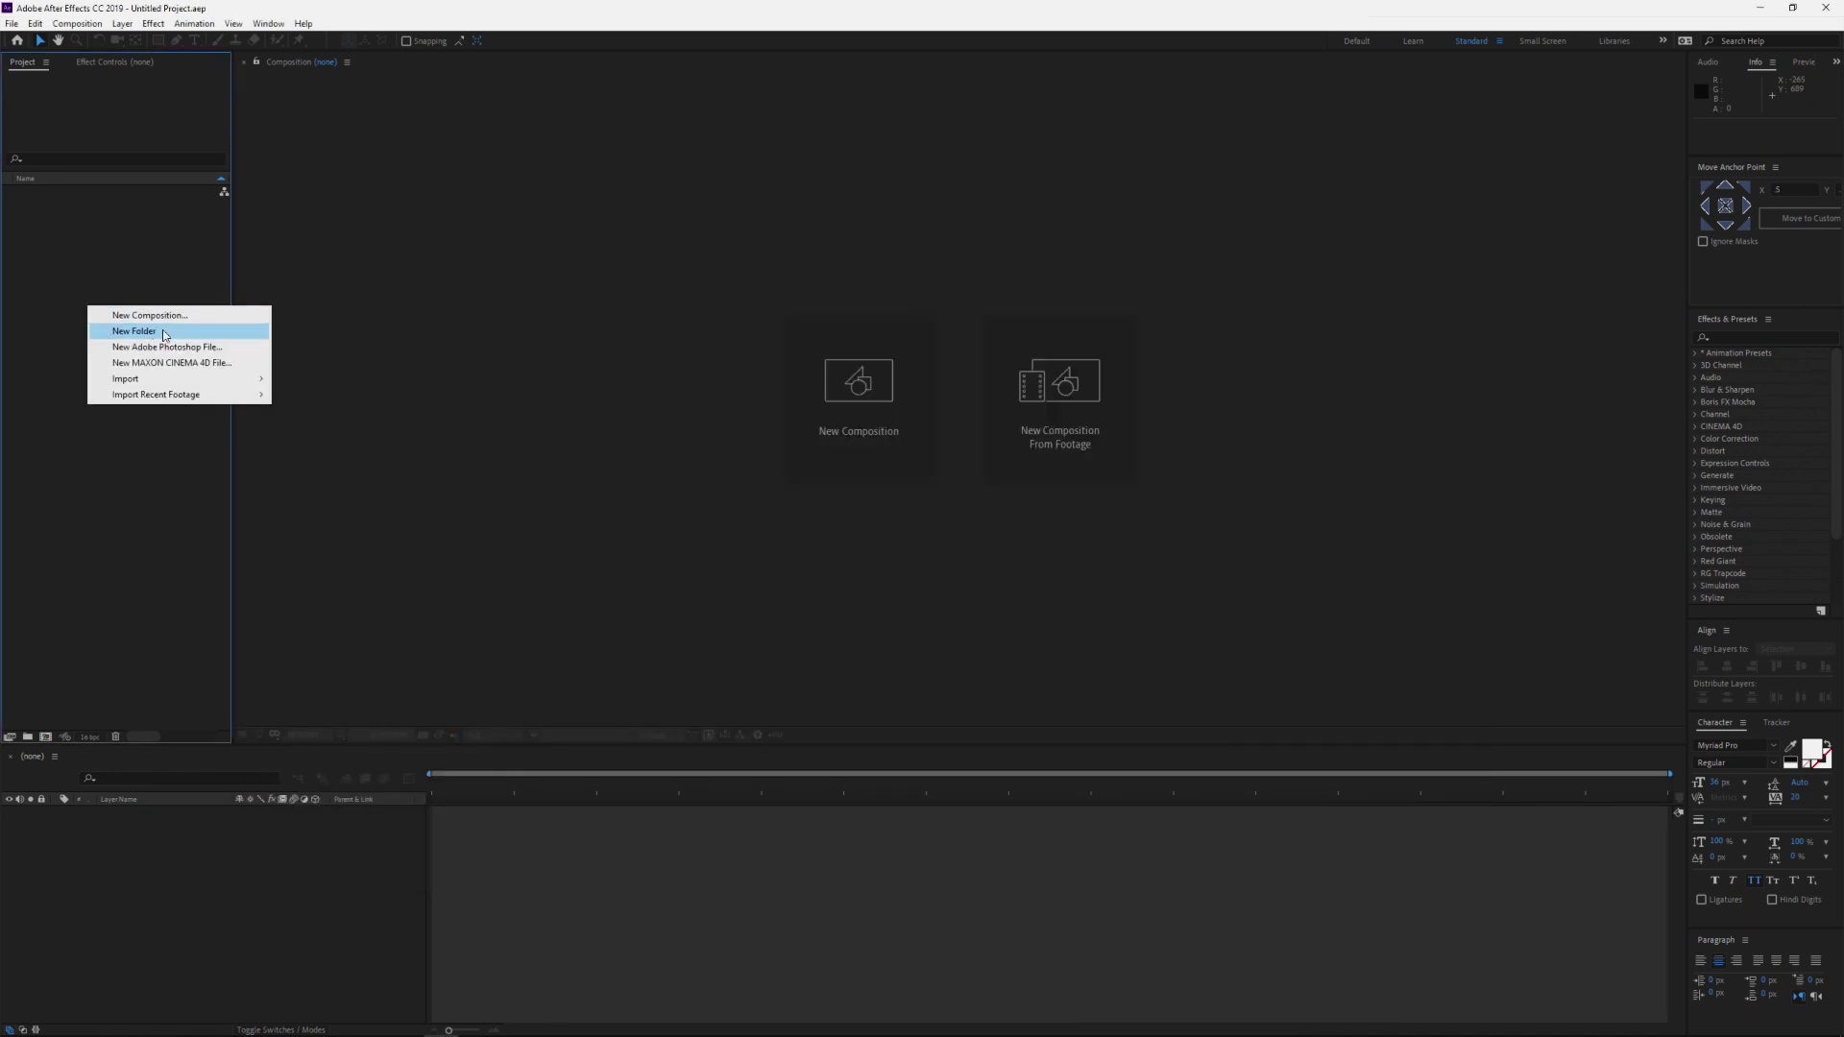
mouse_move(128, 377)
left_click(318, 379)
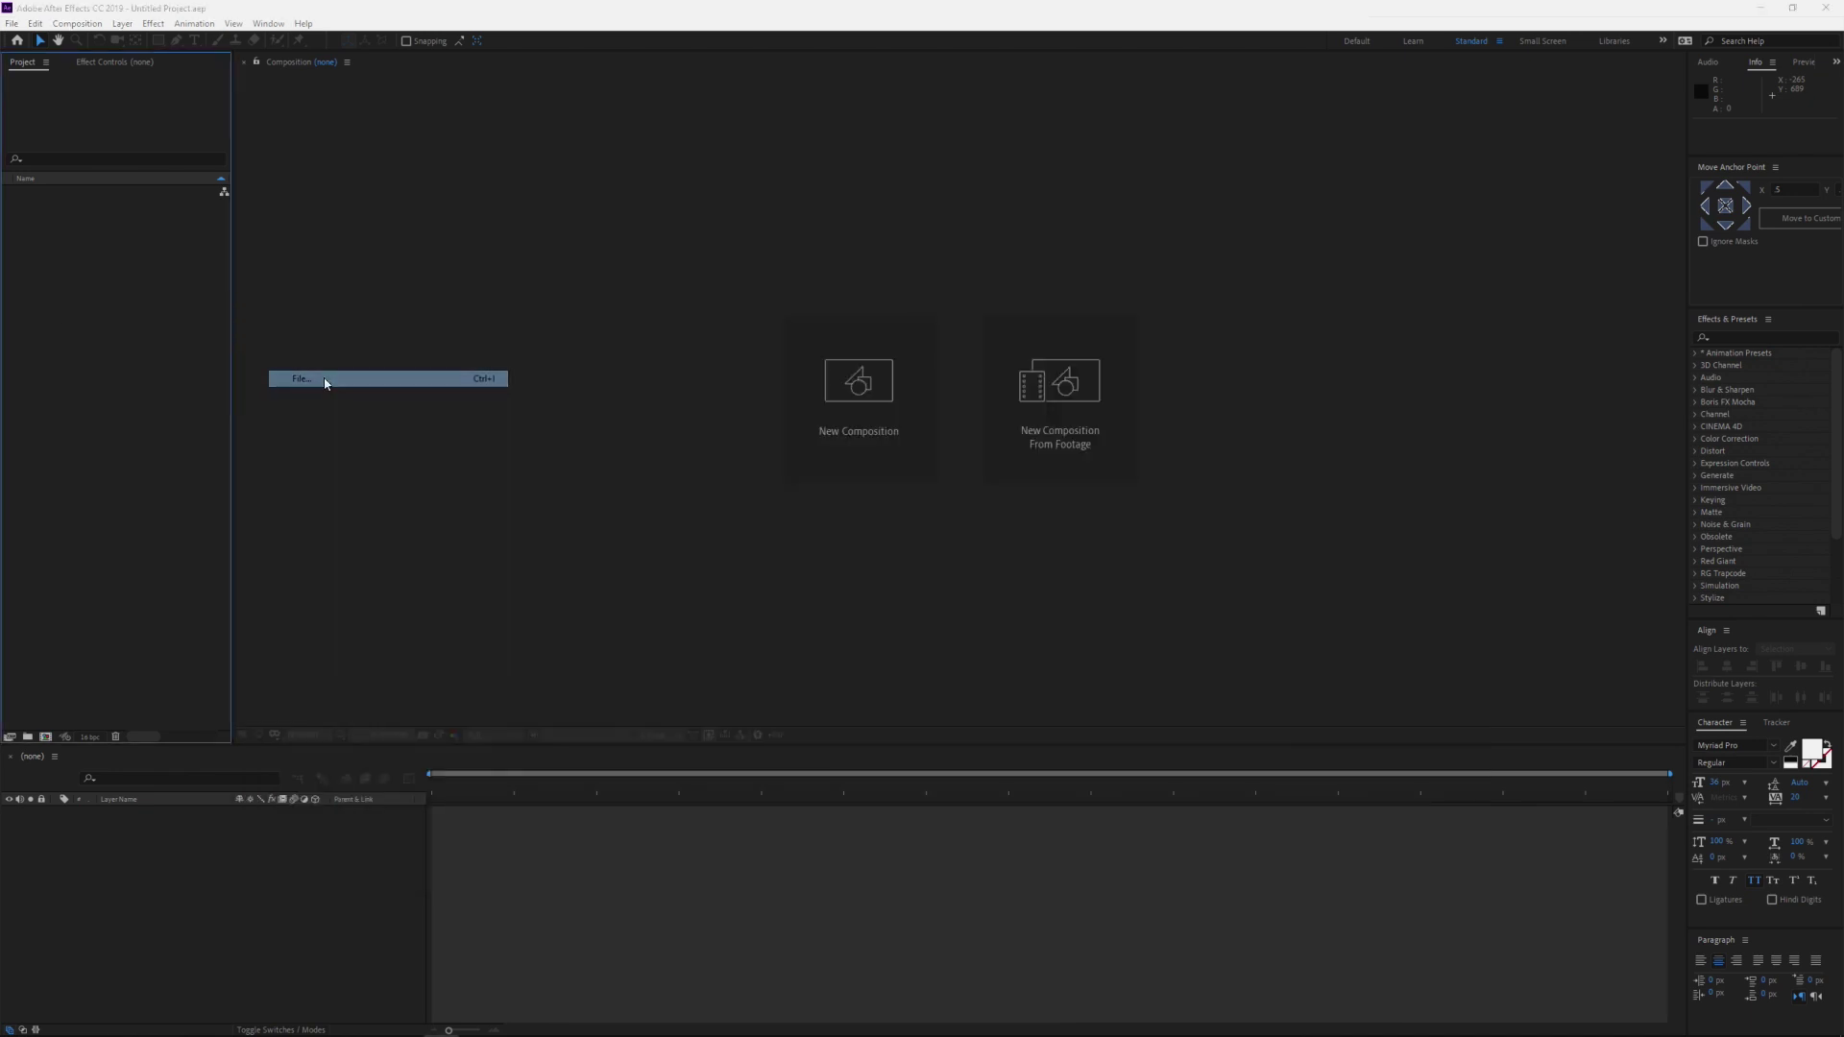
double_click(494, 197)
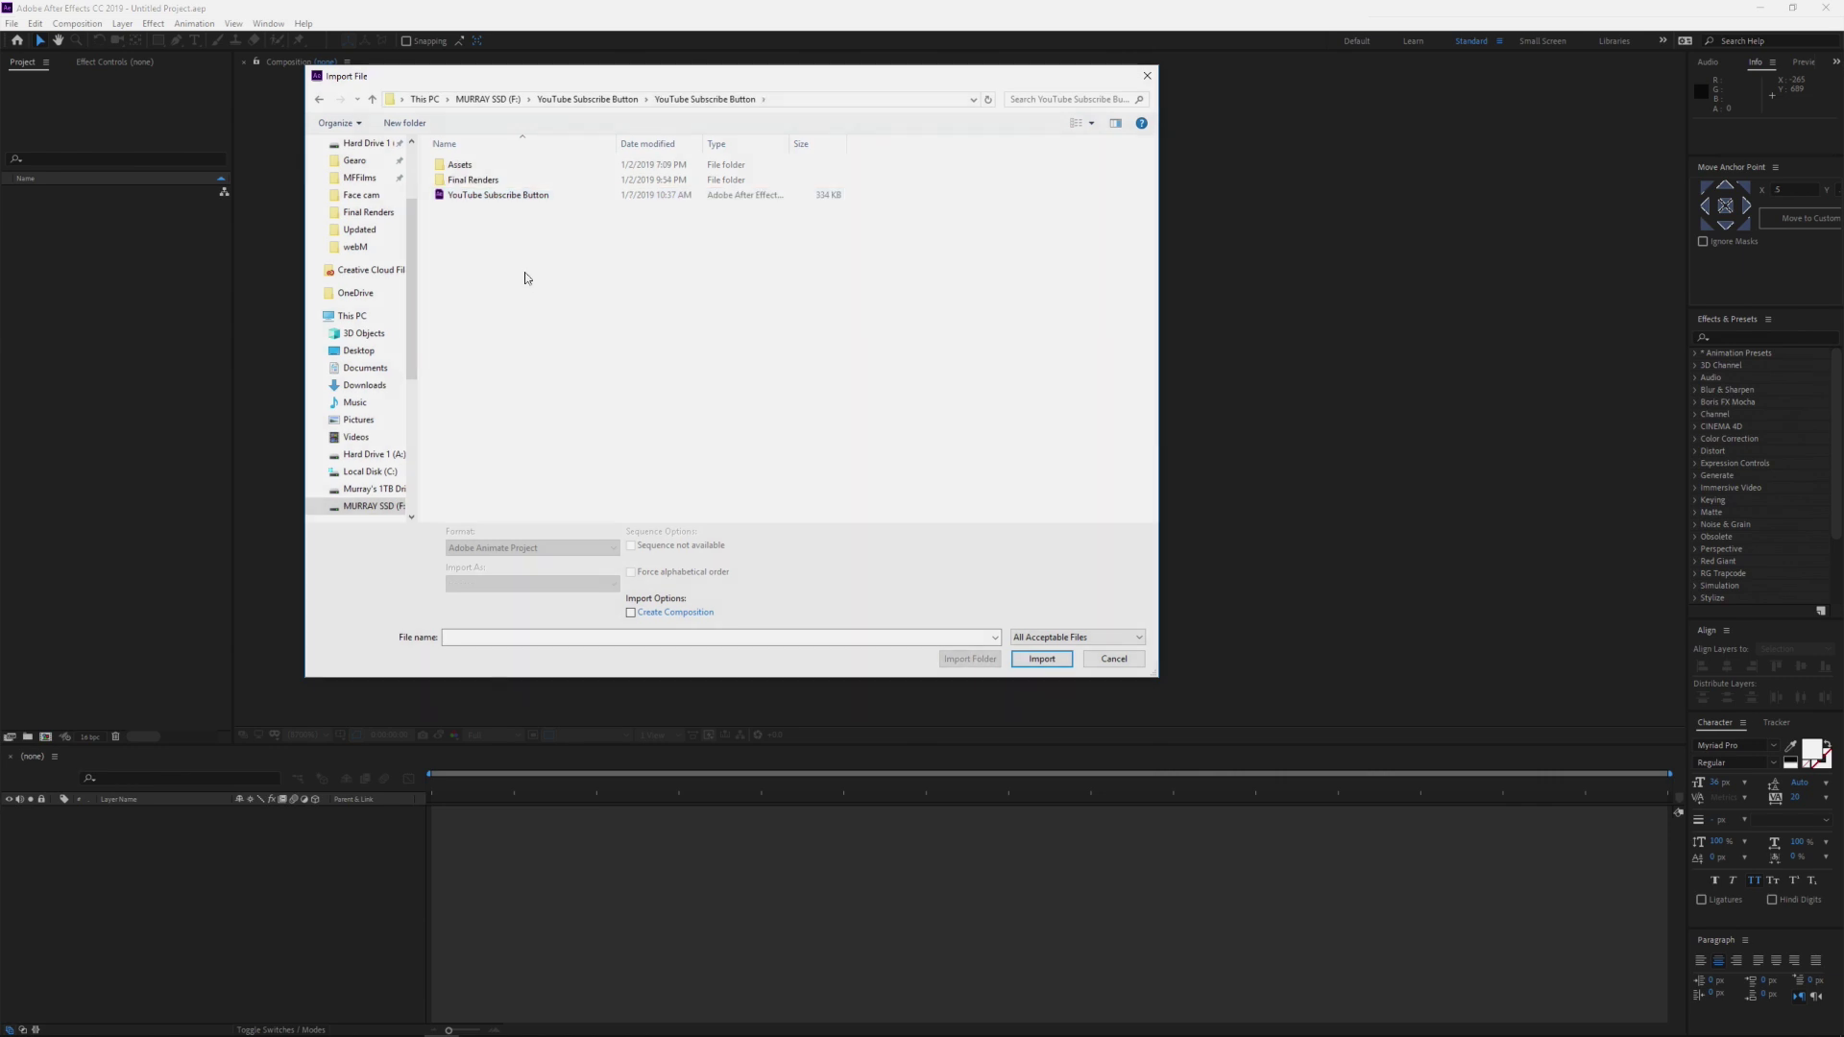
left_click(498, 195)
left_click(1041, 659)
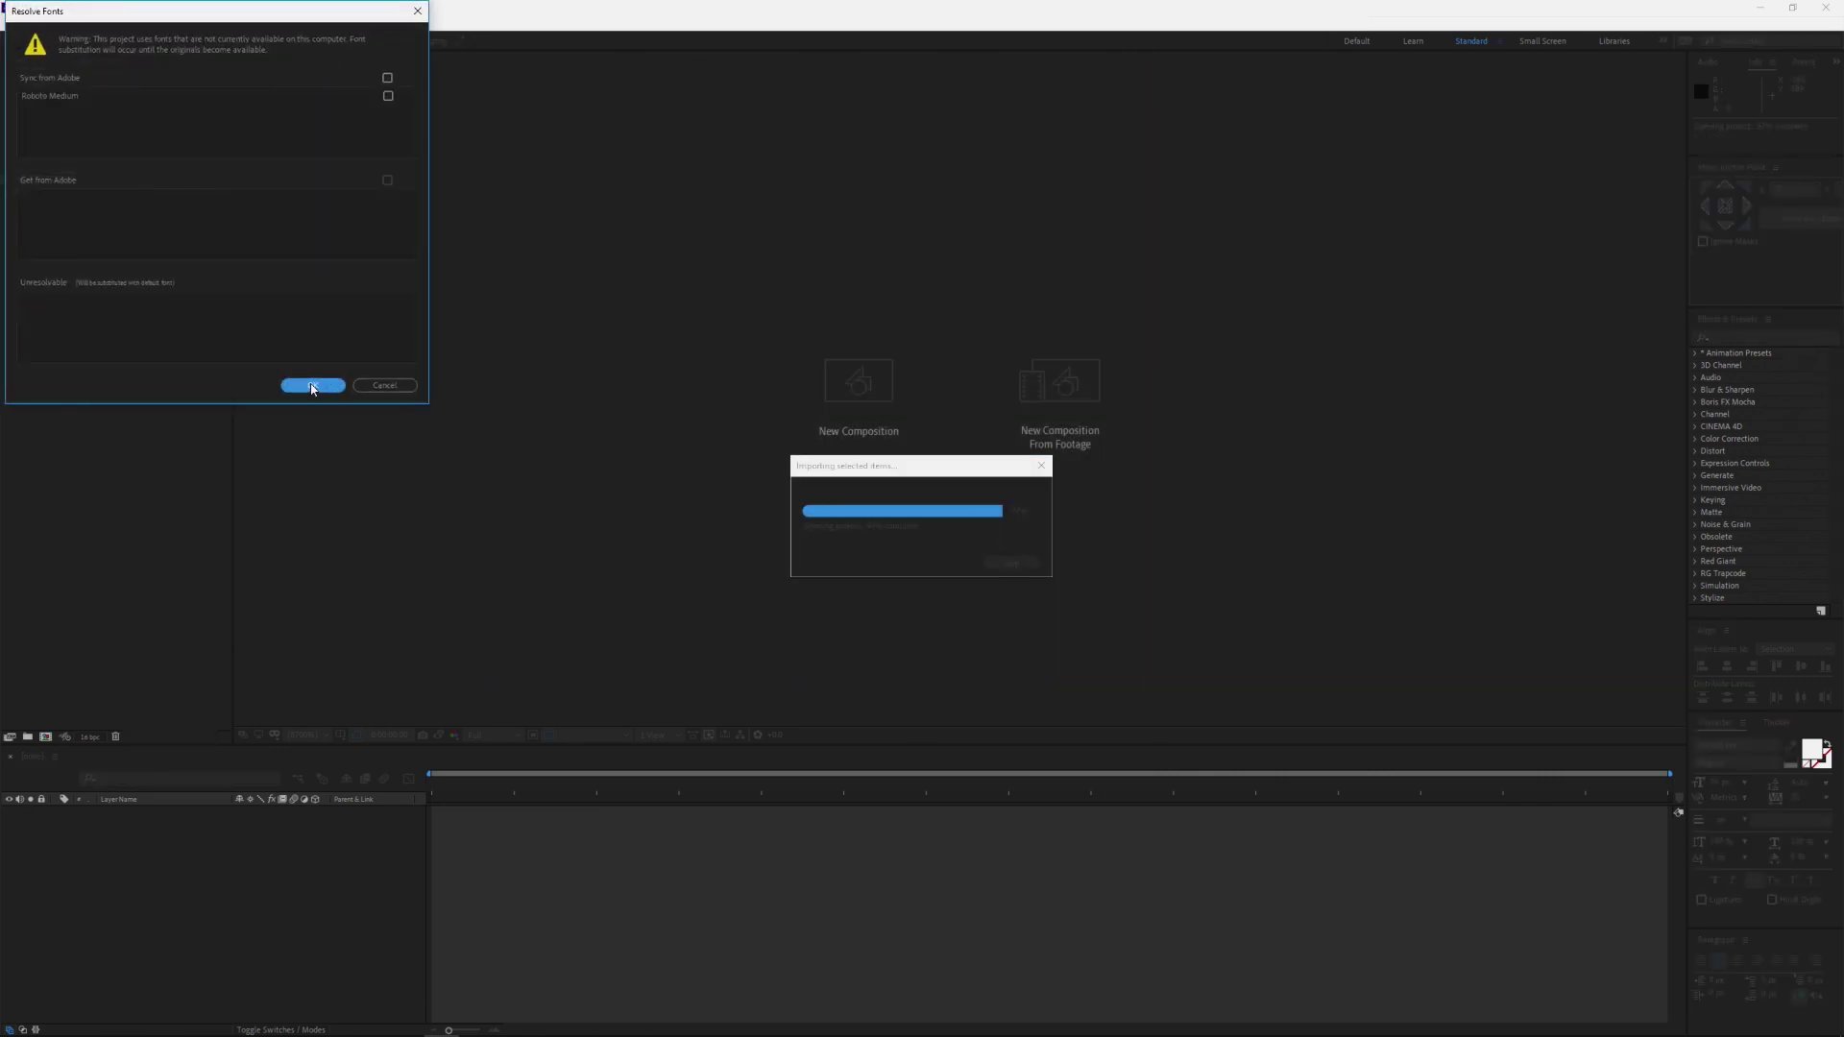
left_click(311, 387)
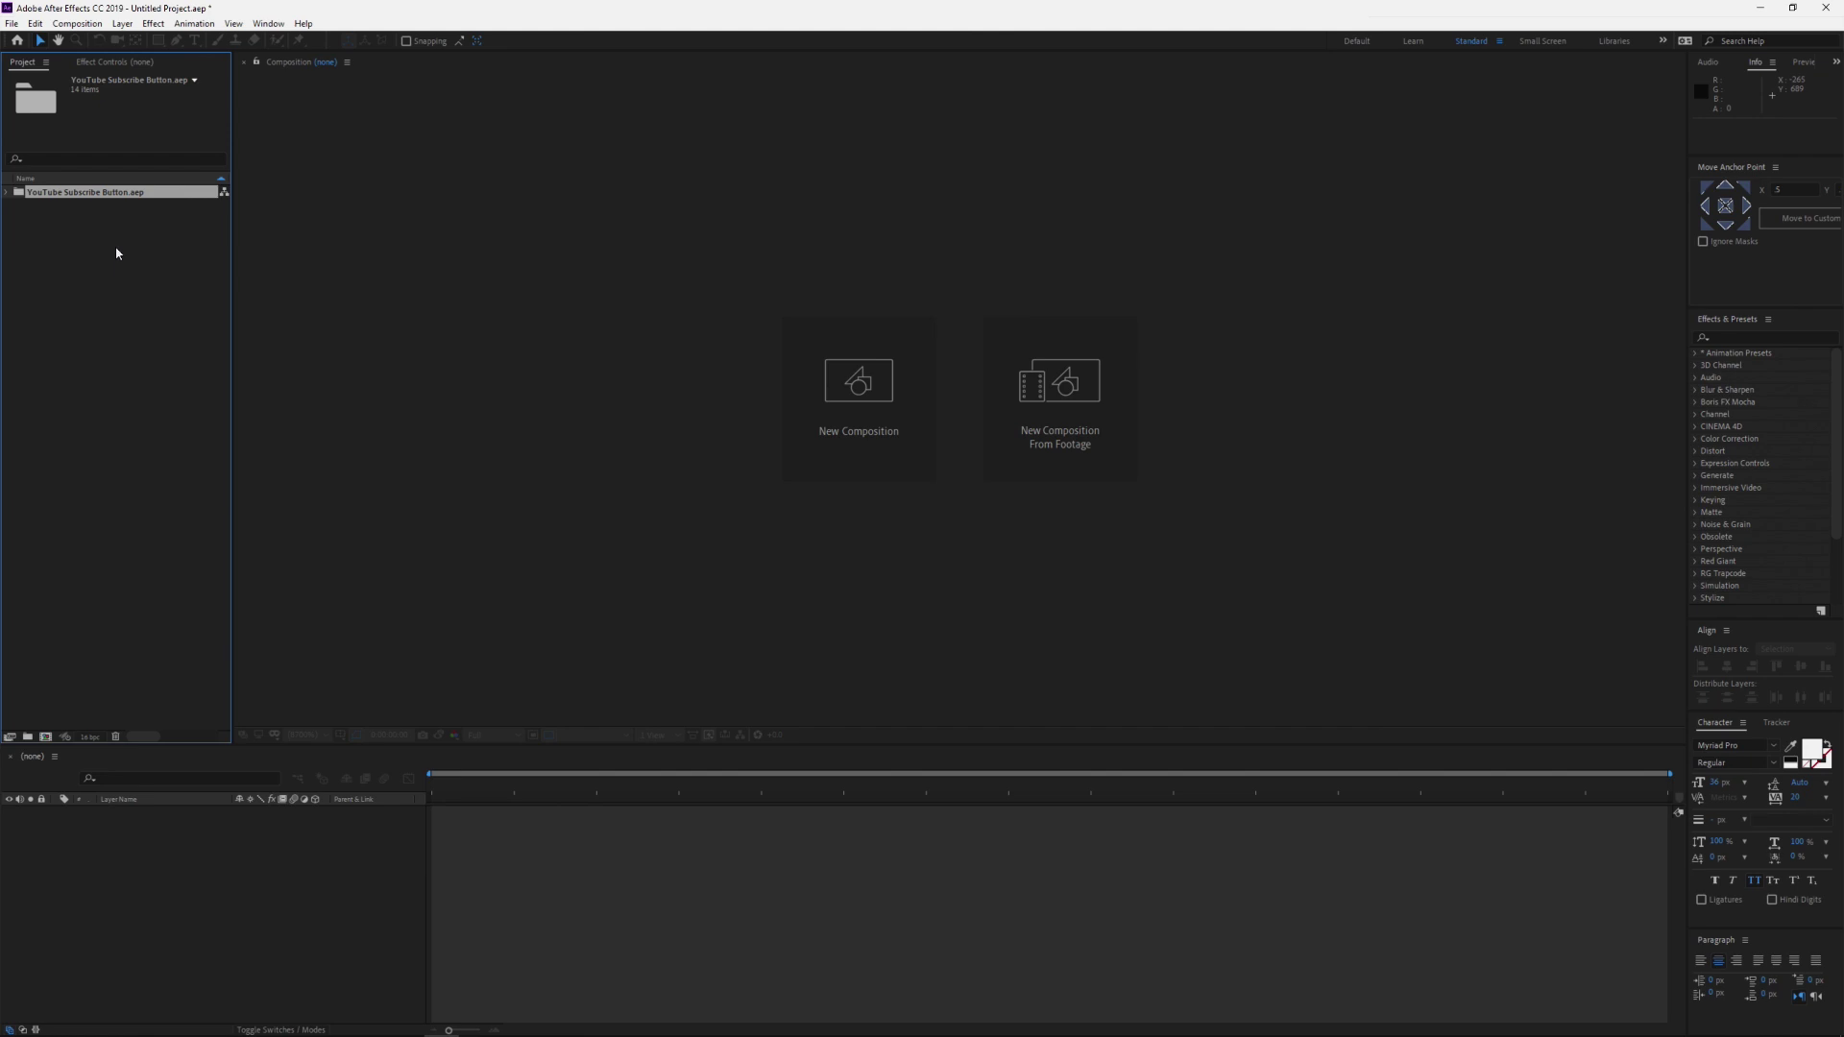
Expand the imported folder and its Comps subfolder to open 1. RENDER ME
left_click(9, 191)
left_click(58, 220)
left_click(59, 220)
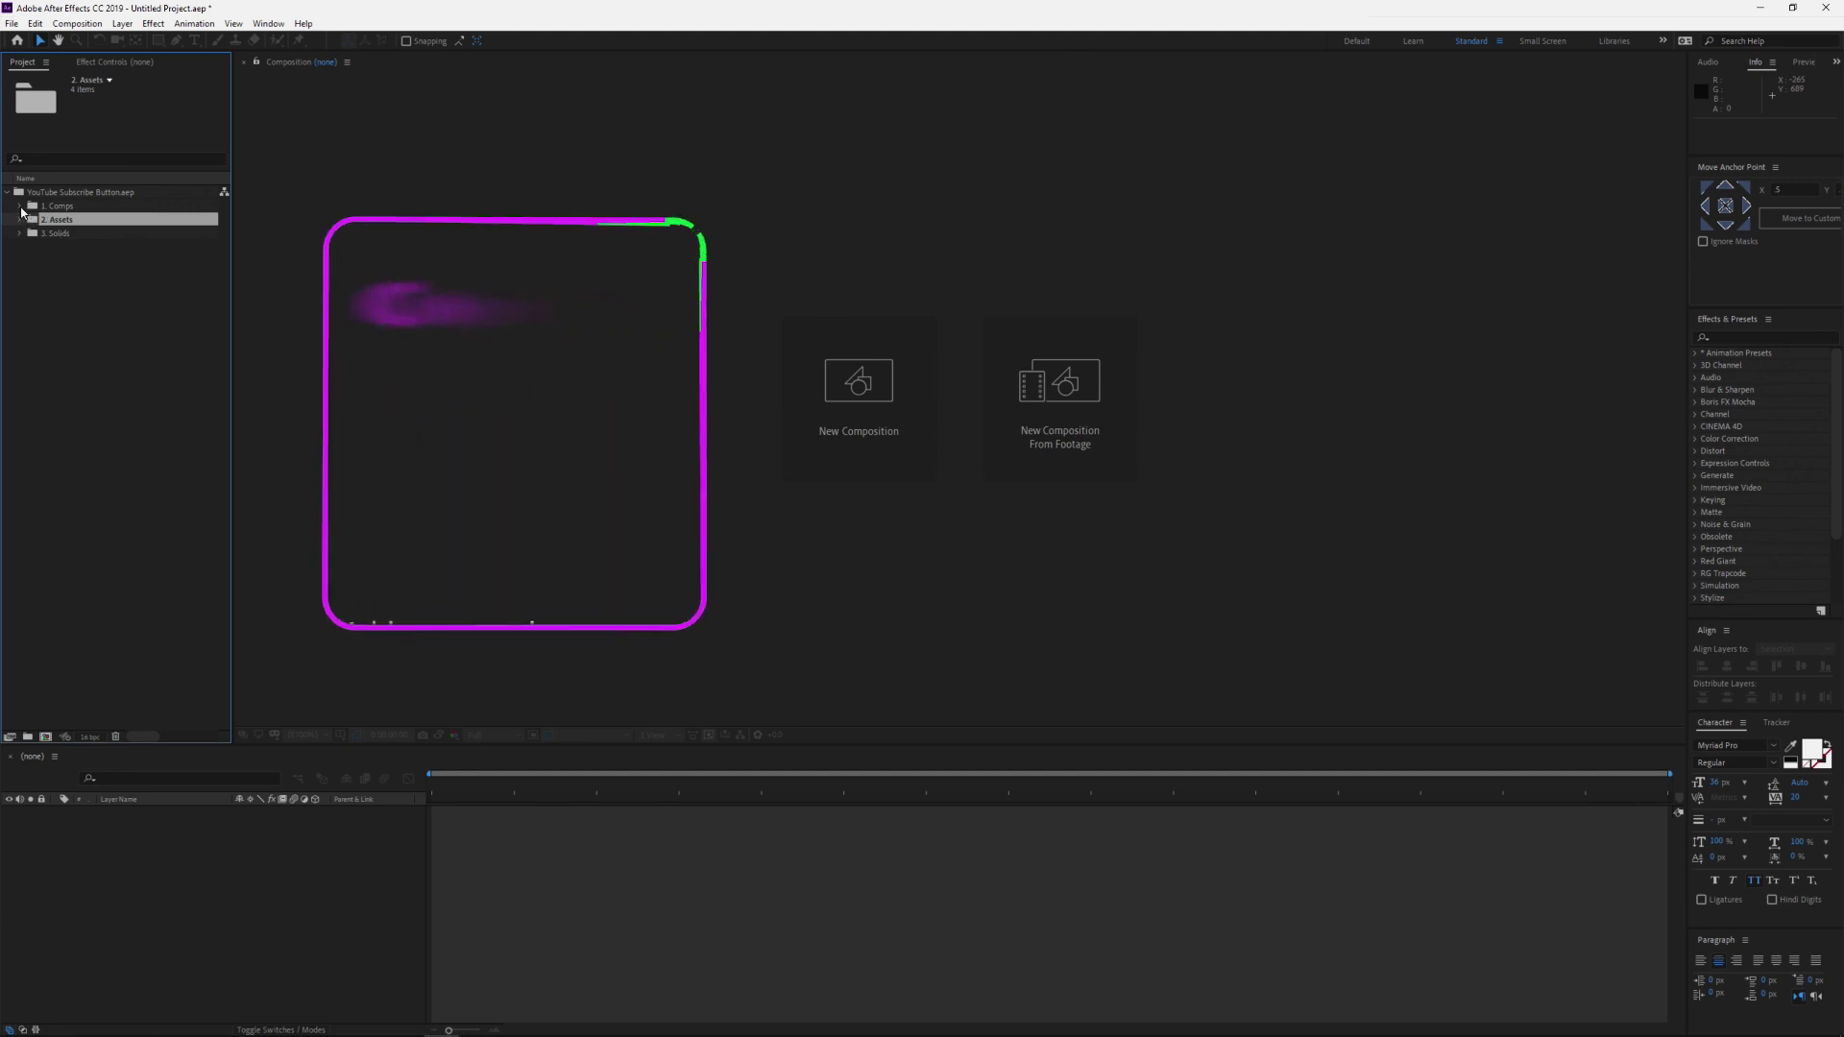
left_click(21, 206)
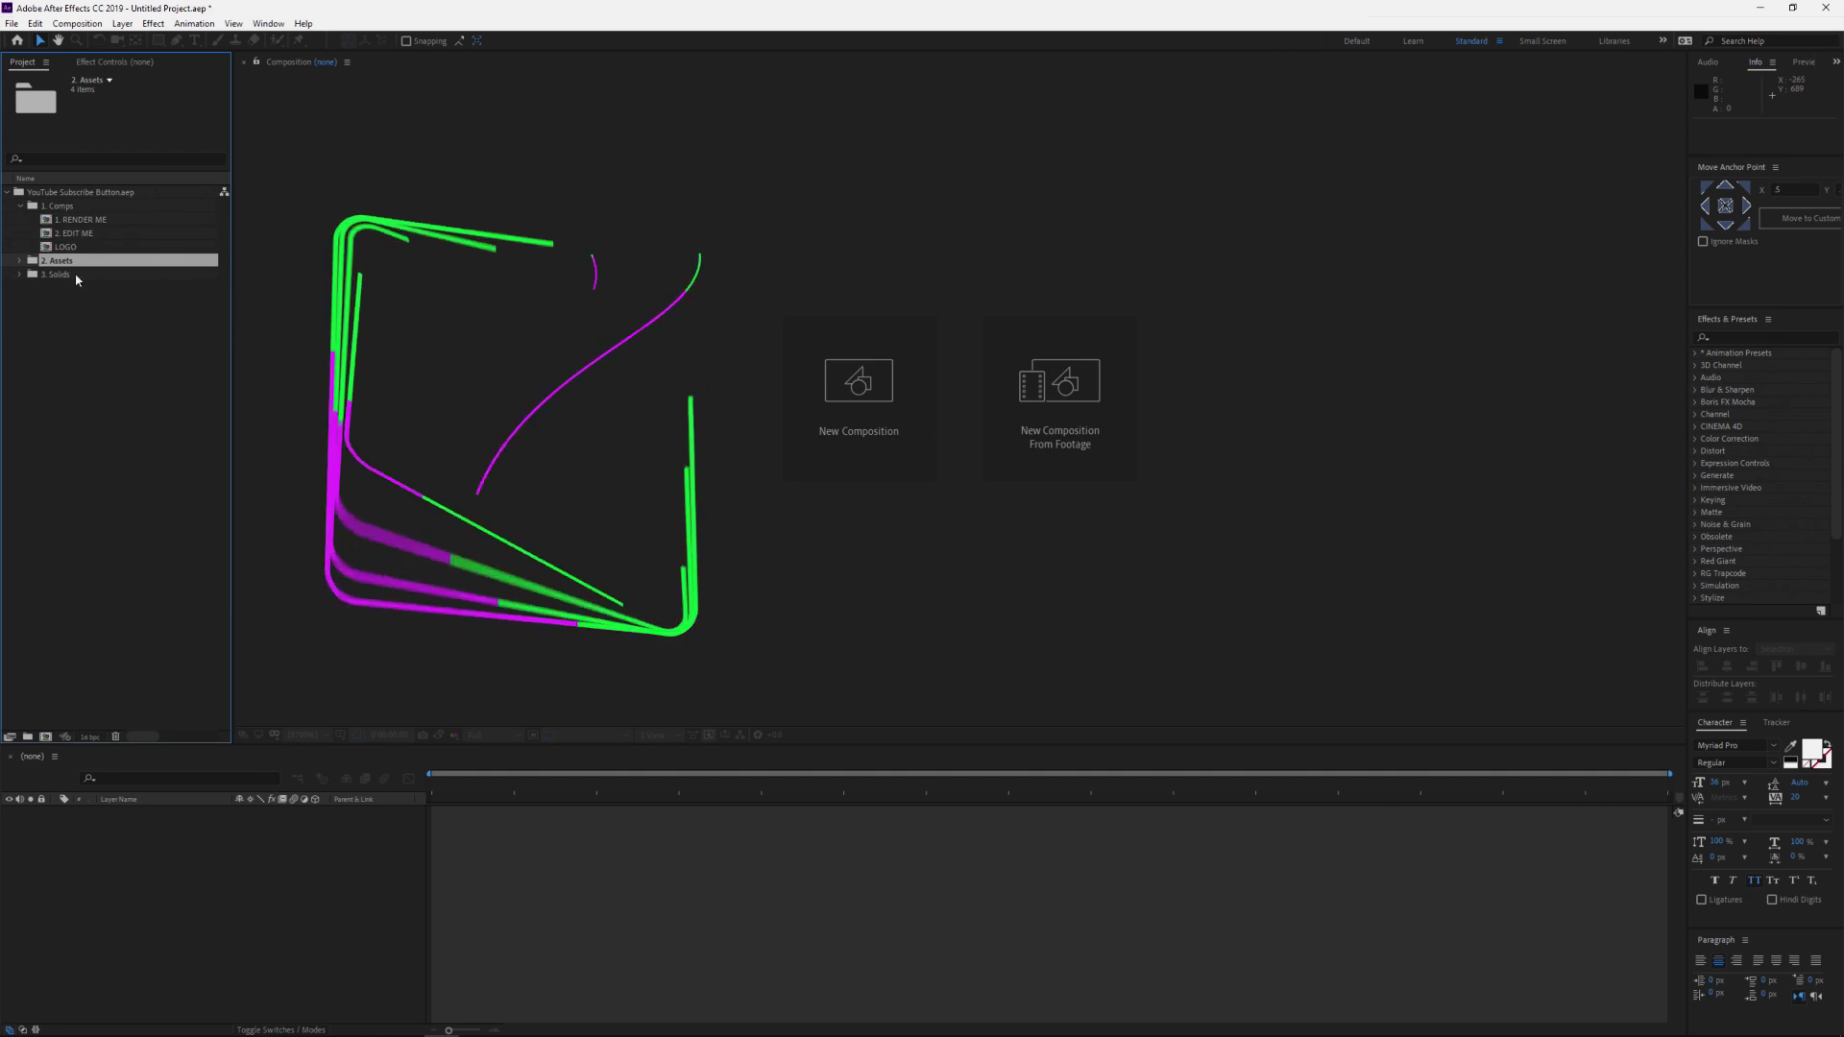
double_click(70, 220)
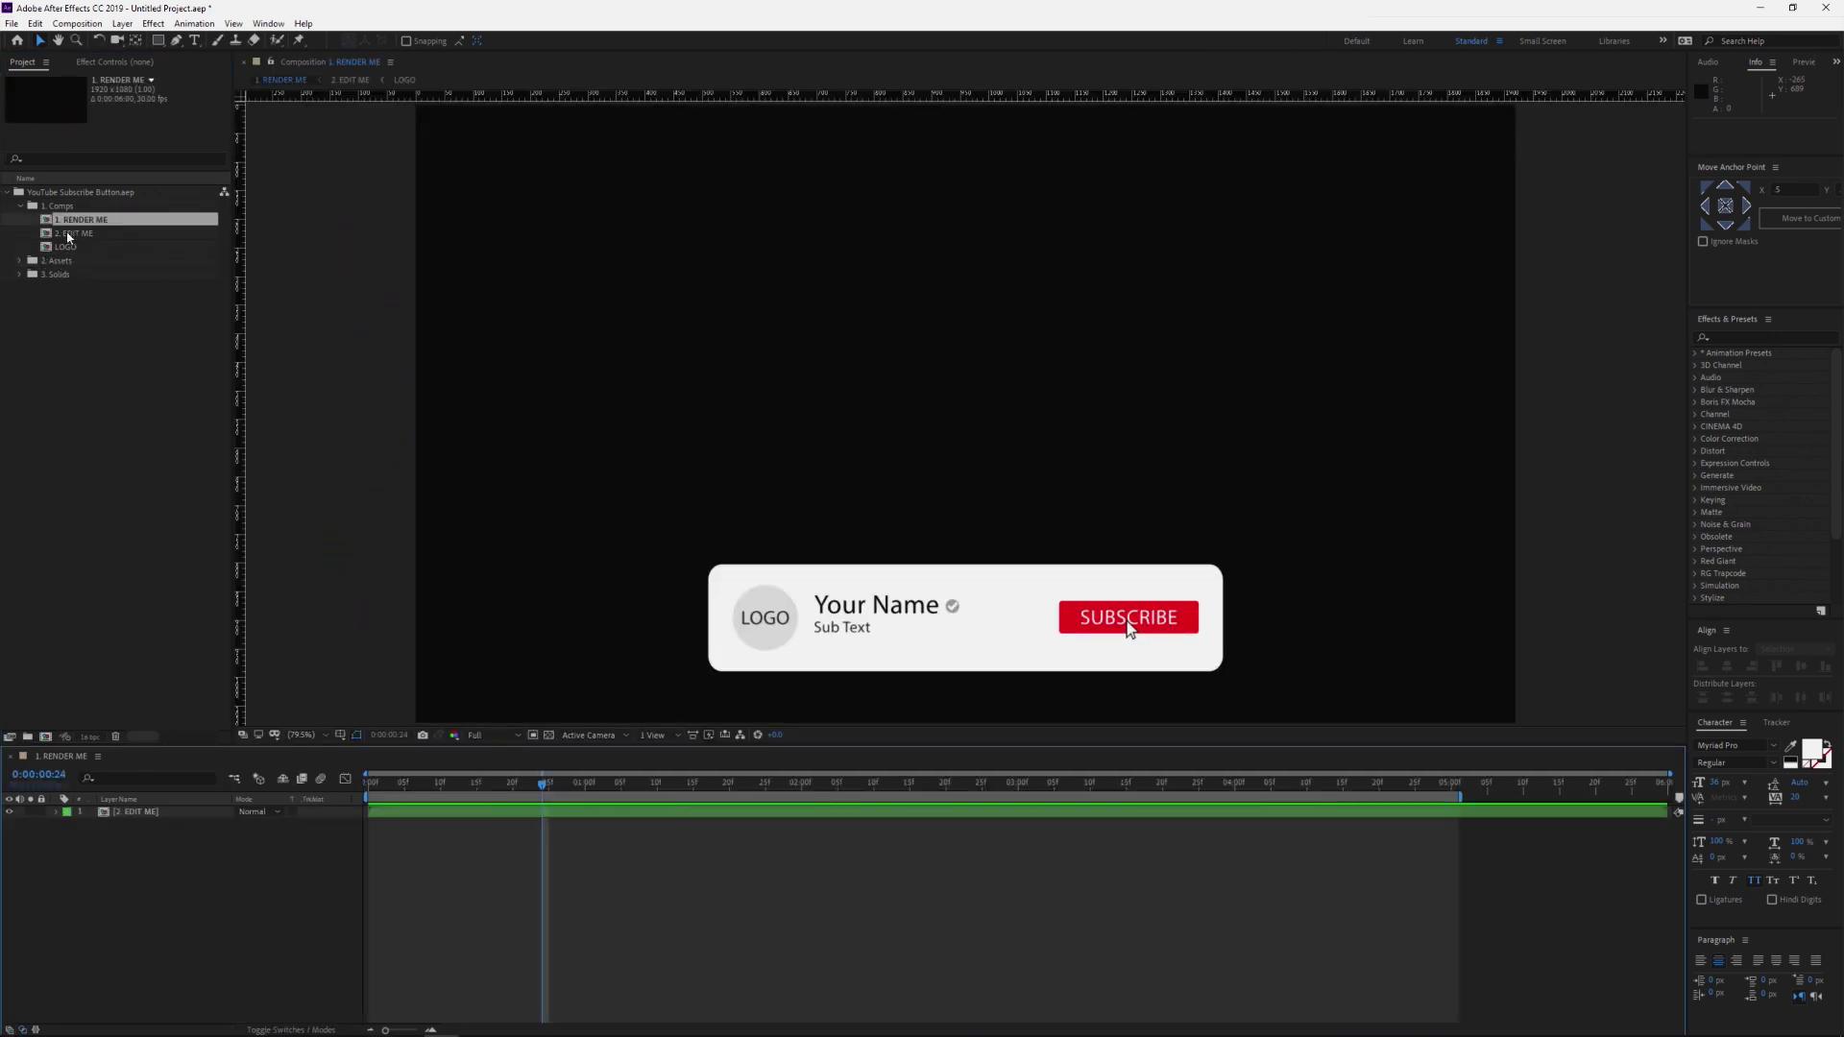
Open the LOGO and nested EDIT ME compositions, toggling the shy helper layers on and off
double_click(68, 233)
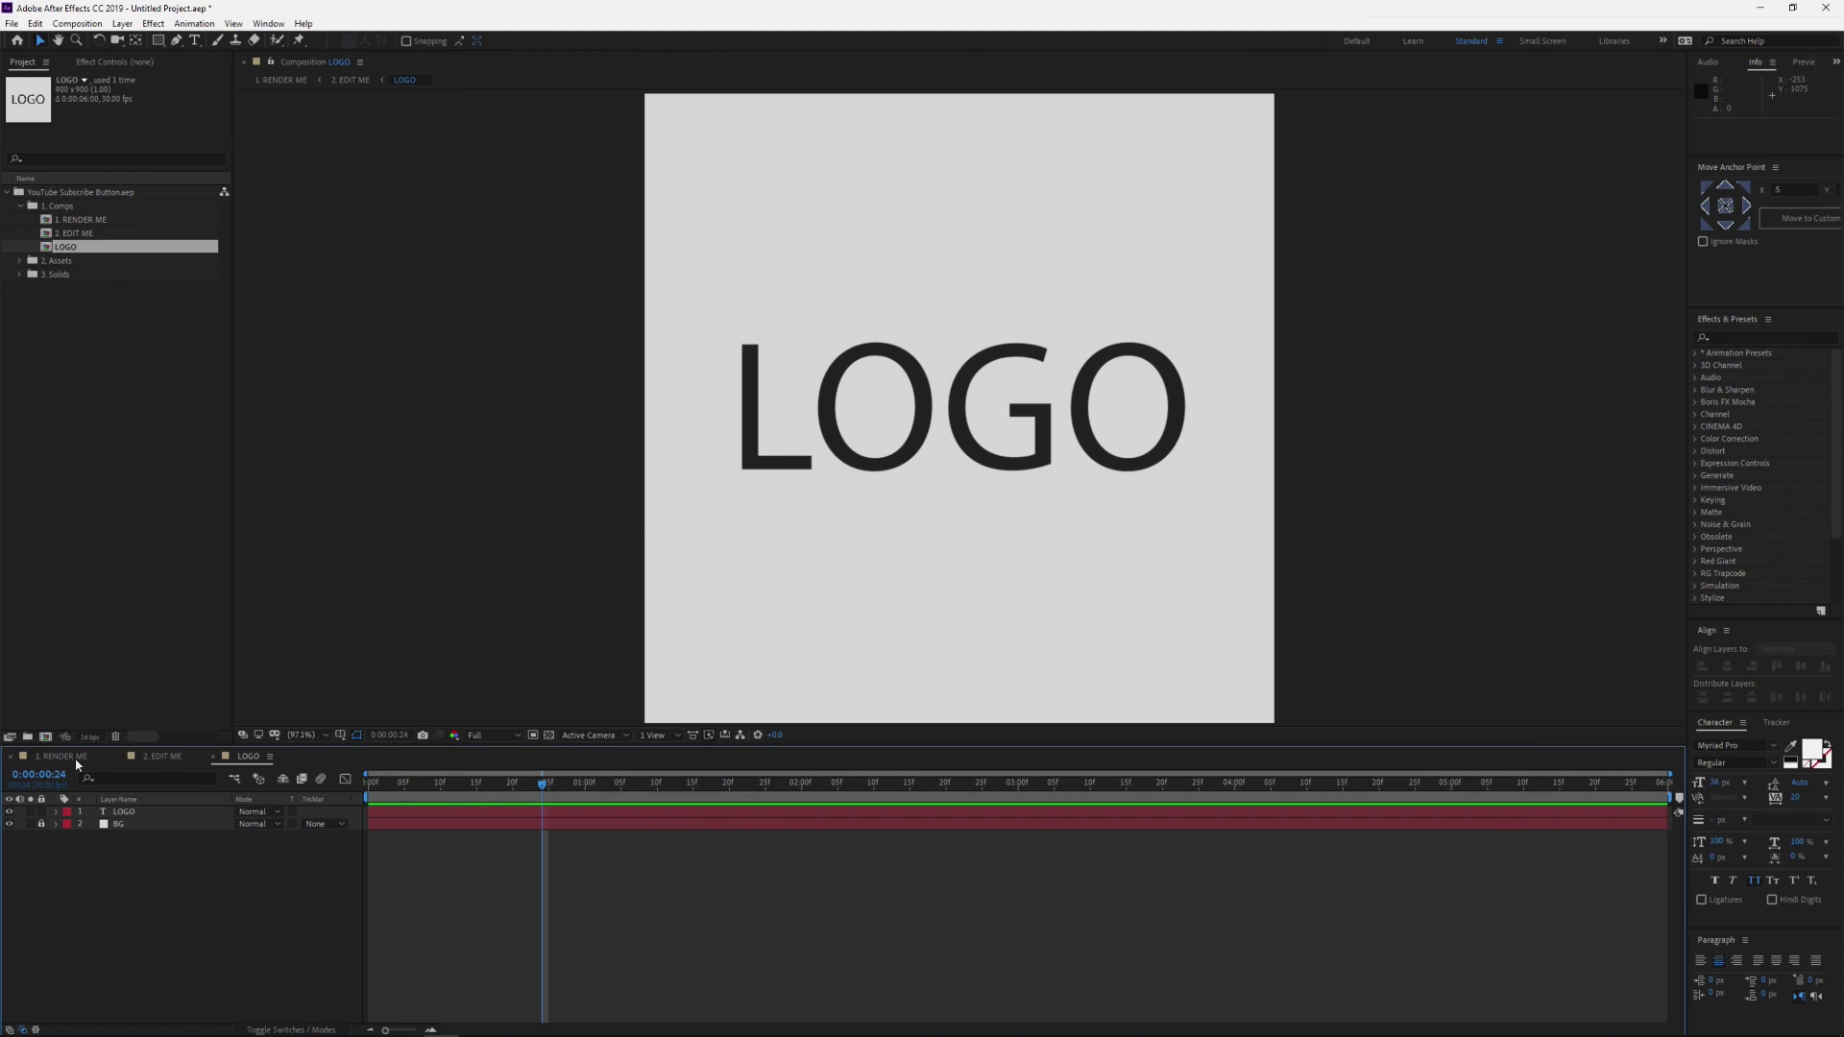
left_click(63, 756)
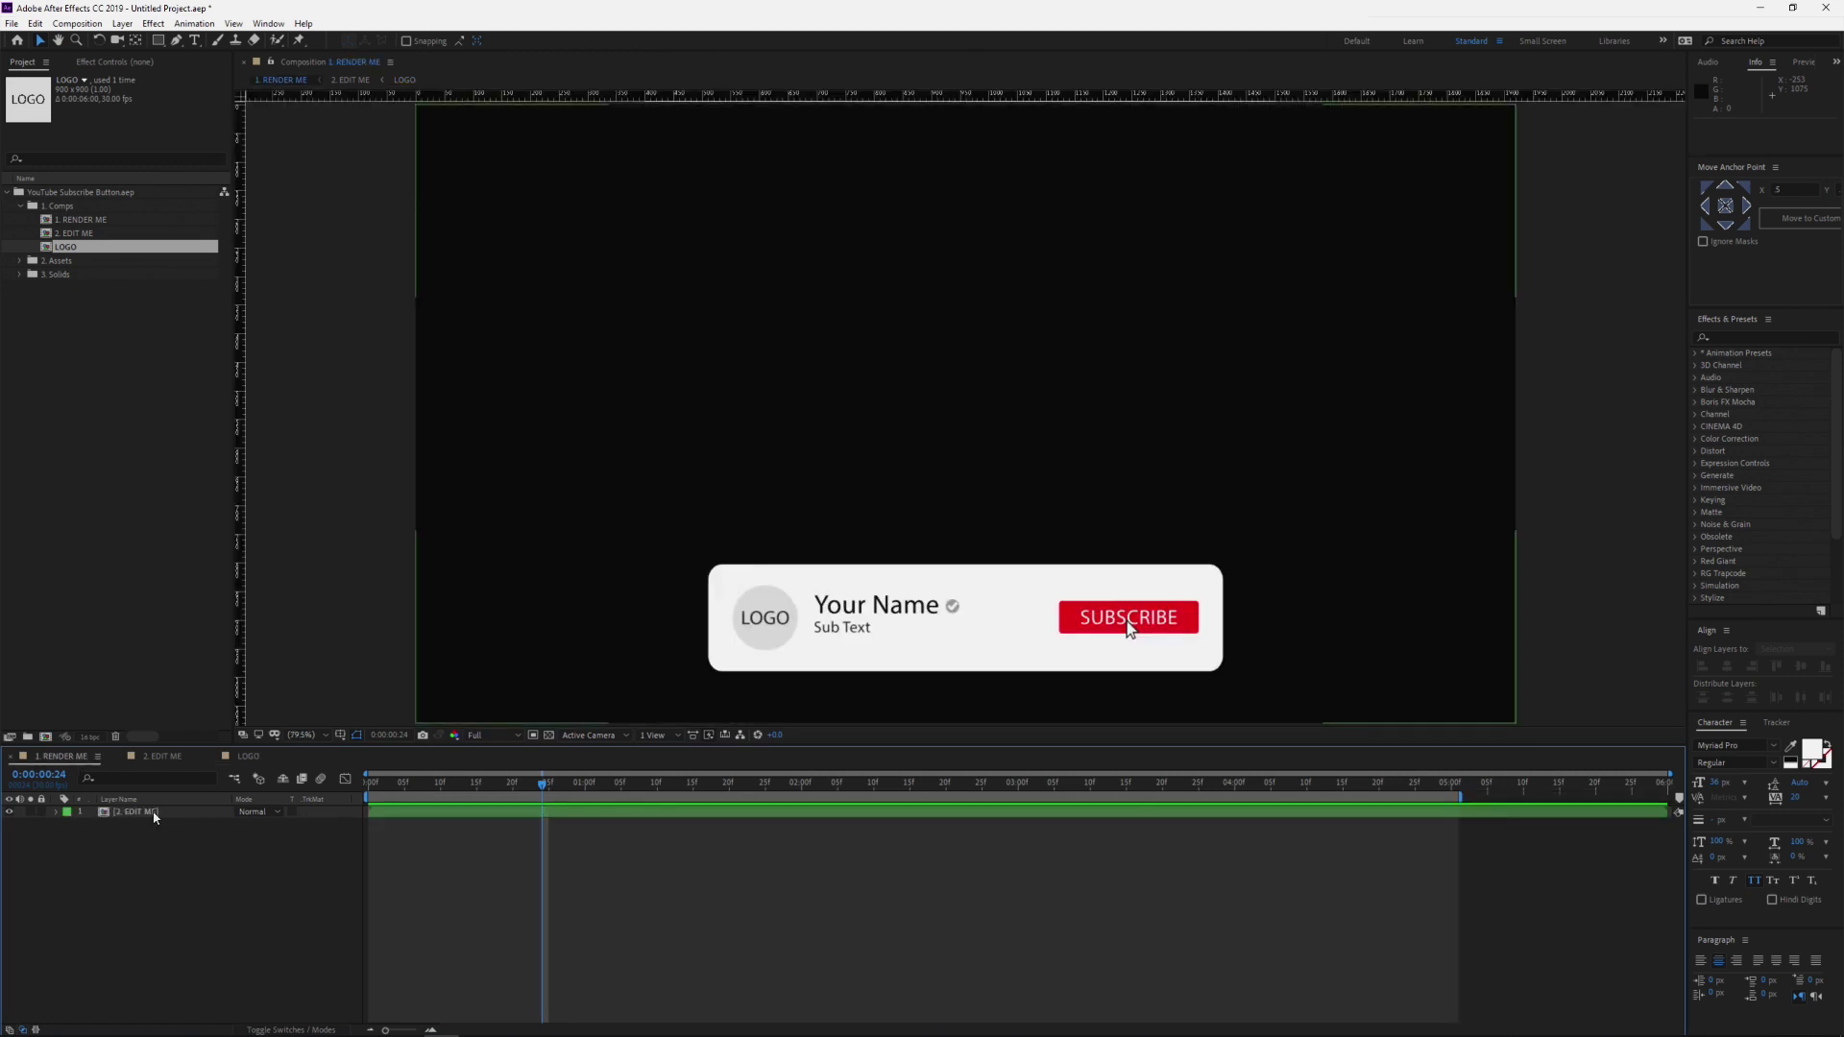
double_click(153, 815)
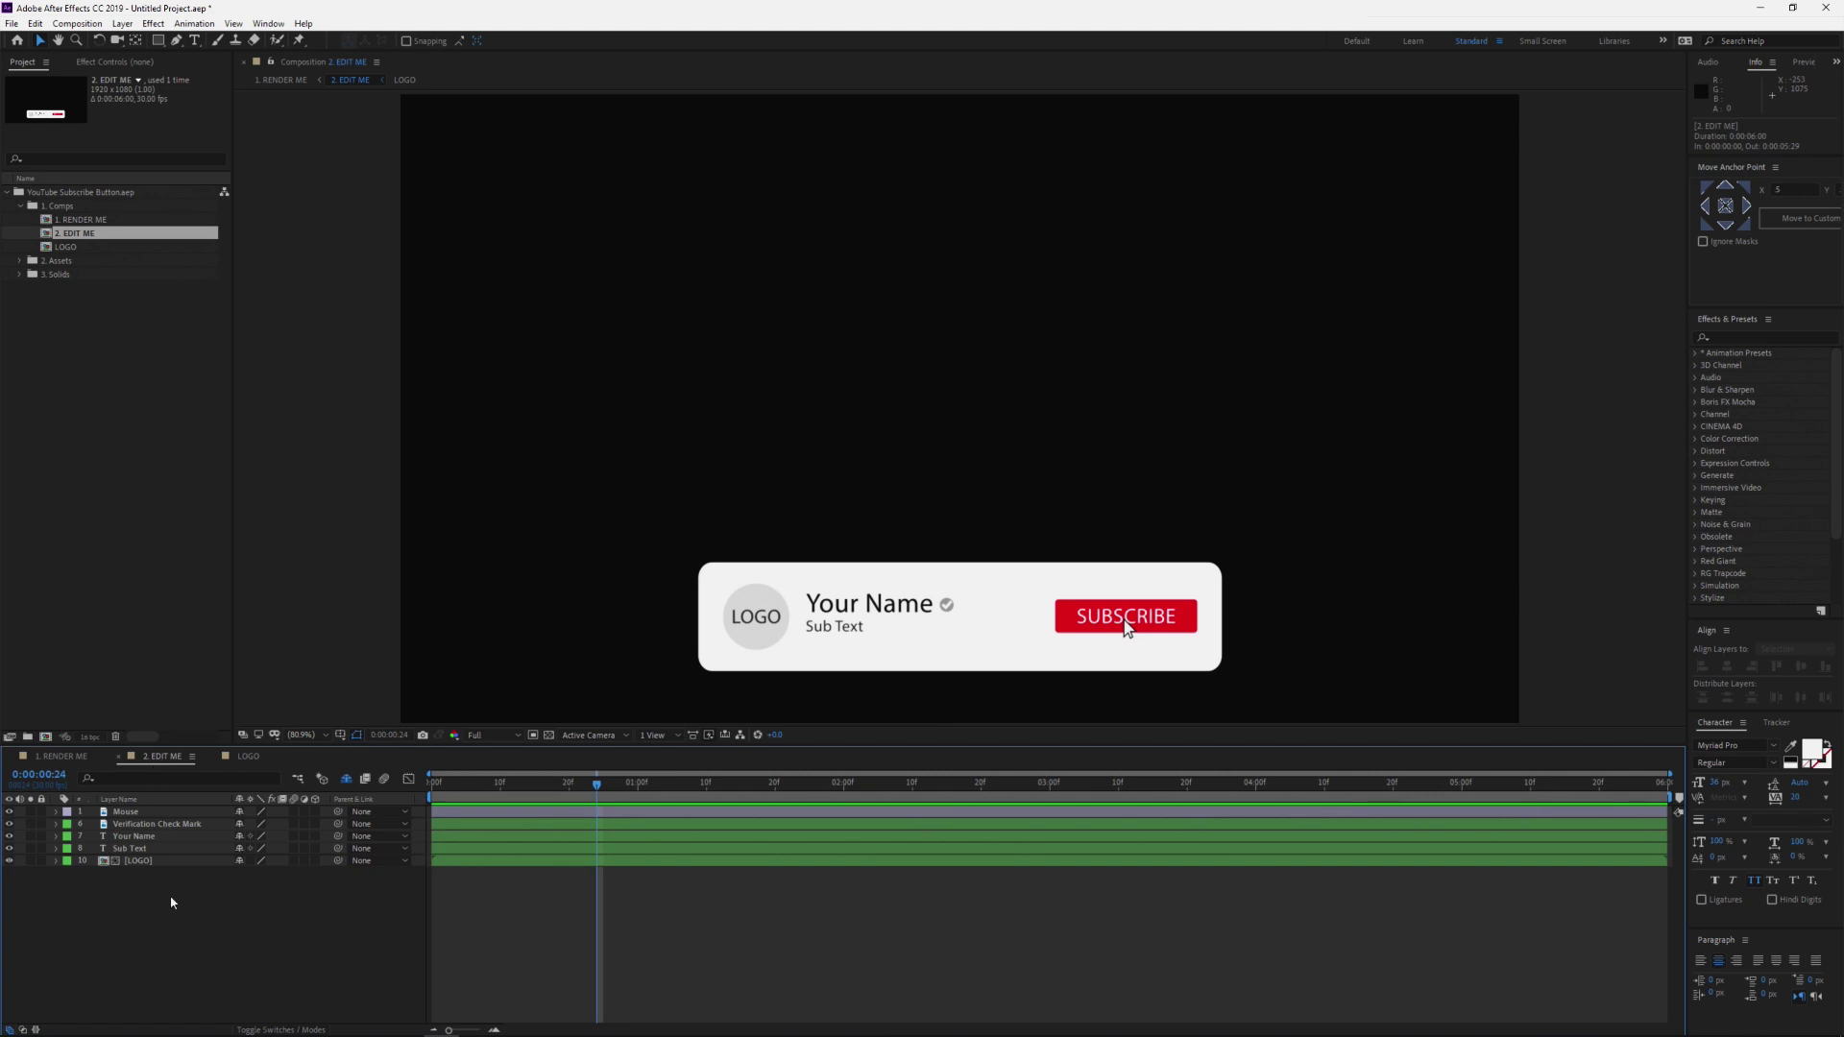
left_click(348, 779)
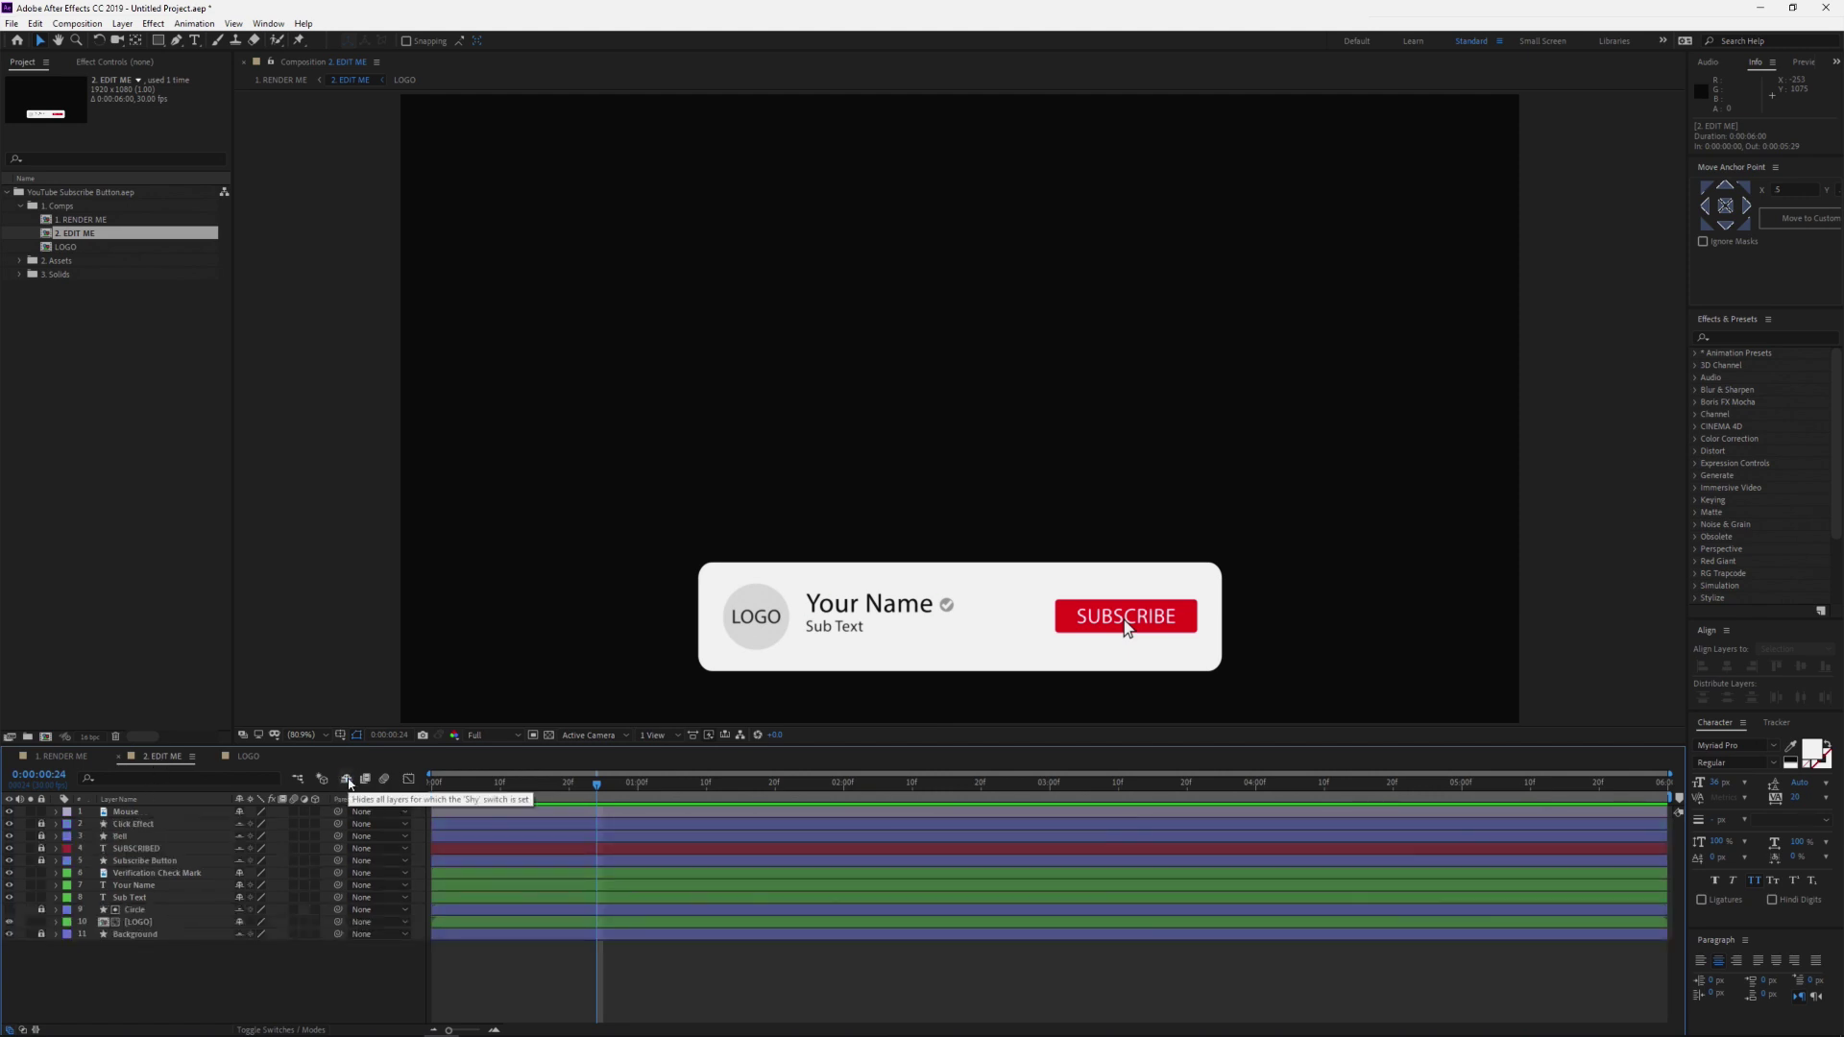
left_click(346, 780)
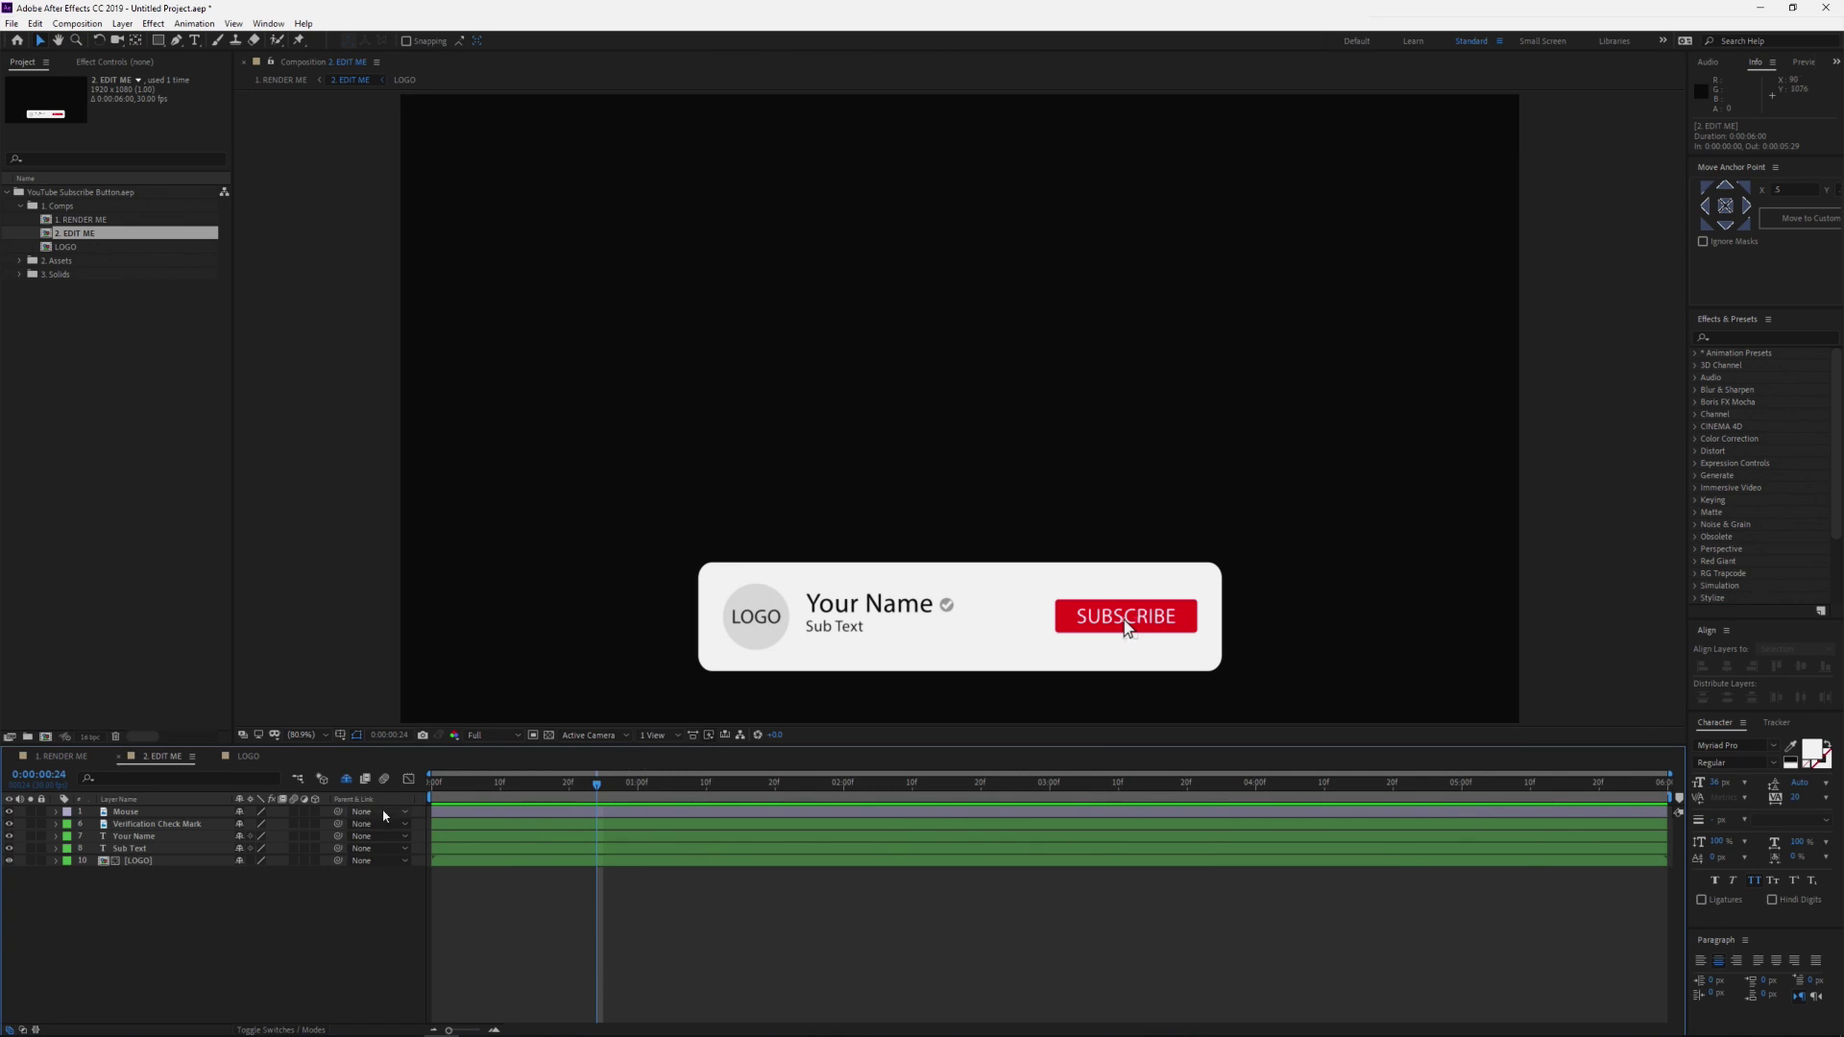
left_click(216, 863)
Preview the RENDER ME animation from its start, then return to EDIT ME
left_click(58, 757)
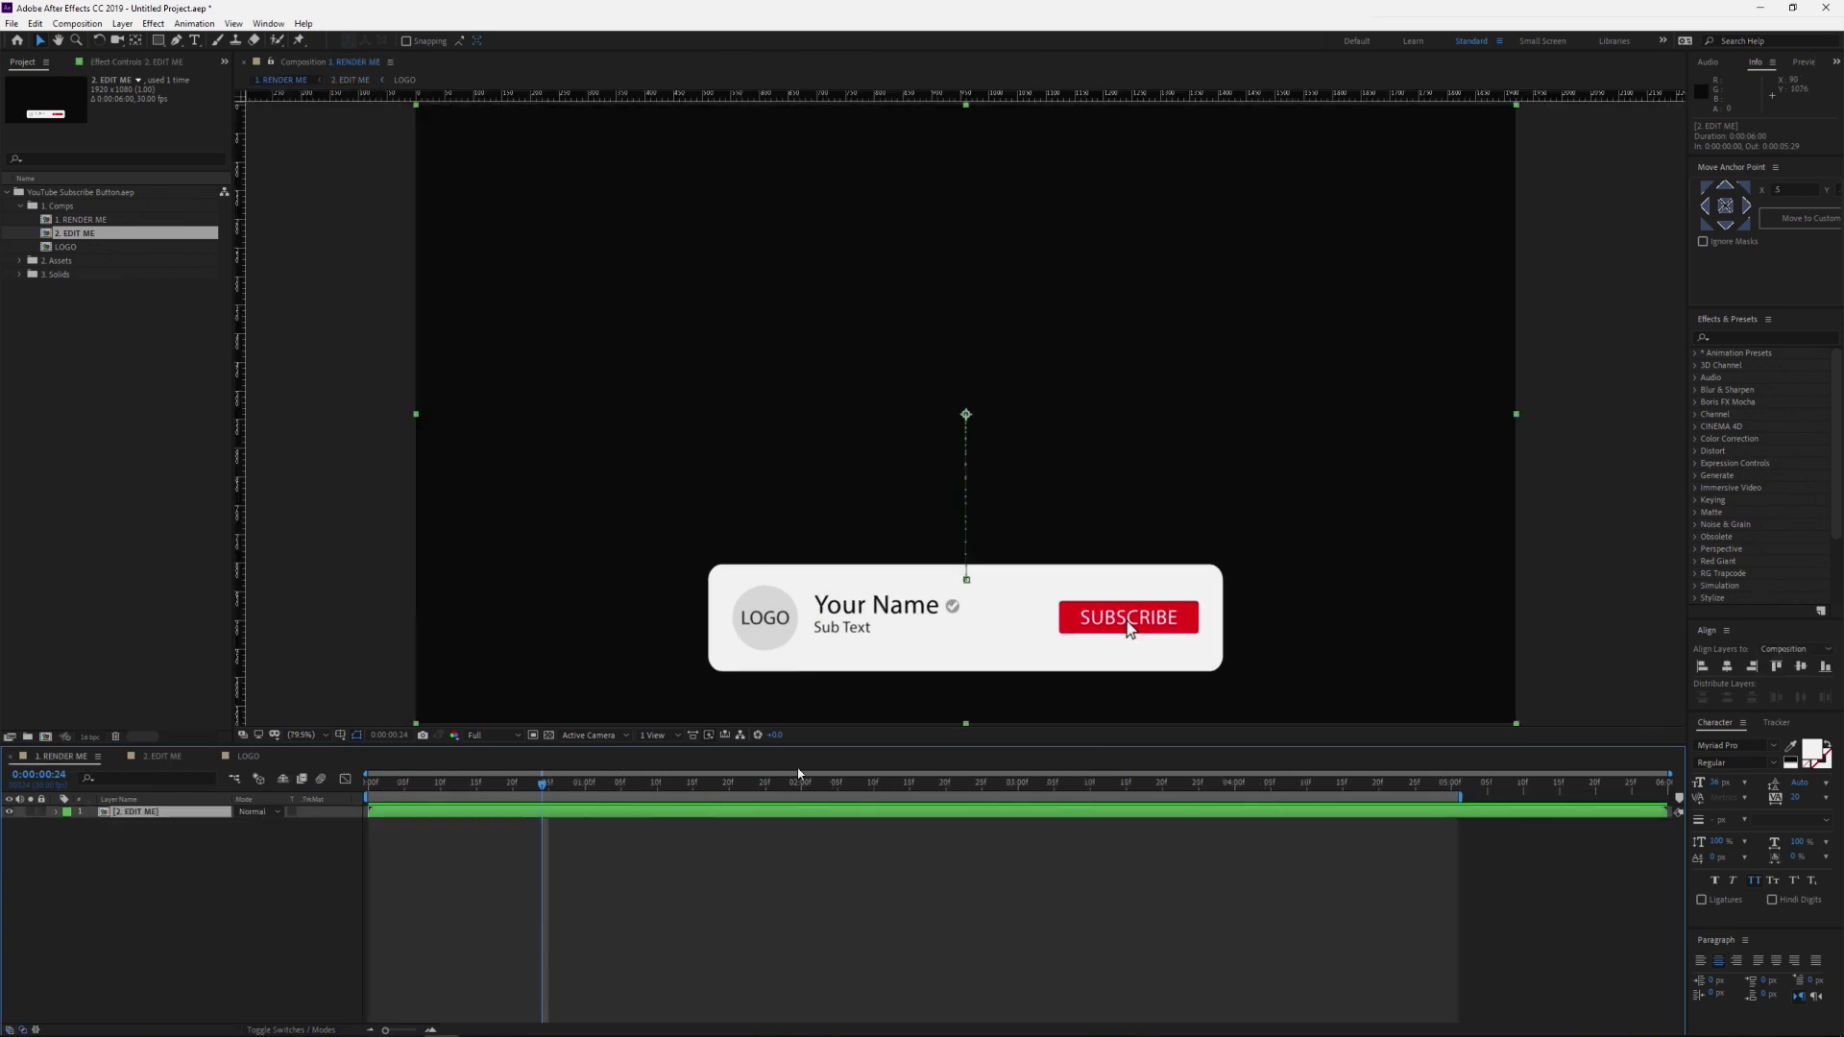
left_click_drag(539, 785, 379, 793)
key("space")
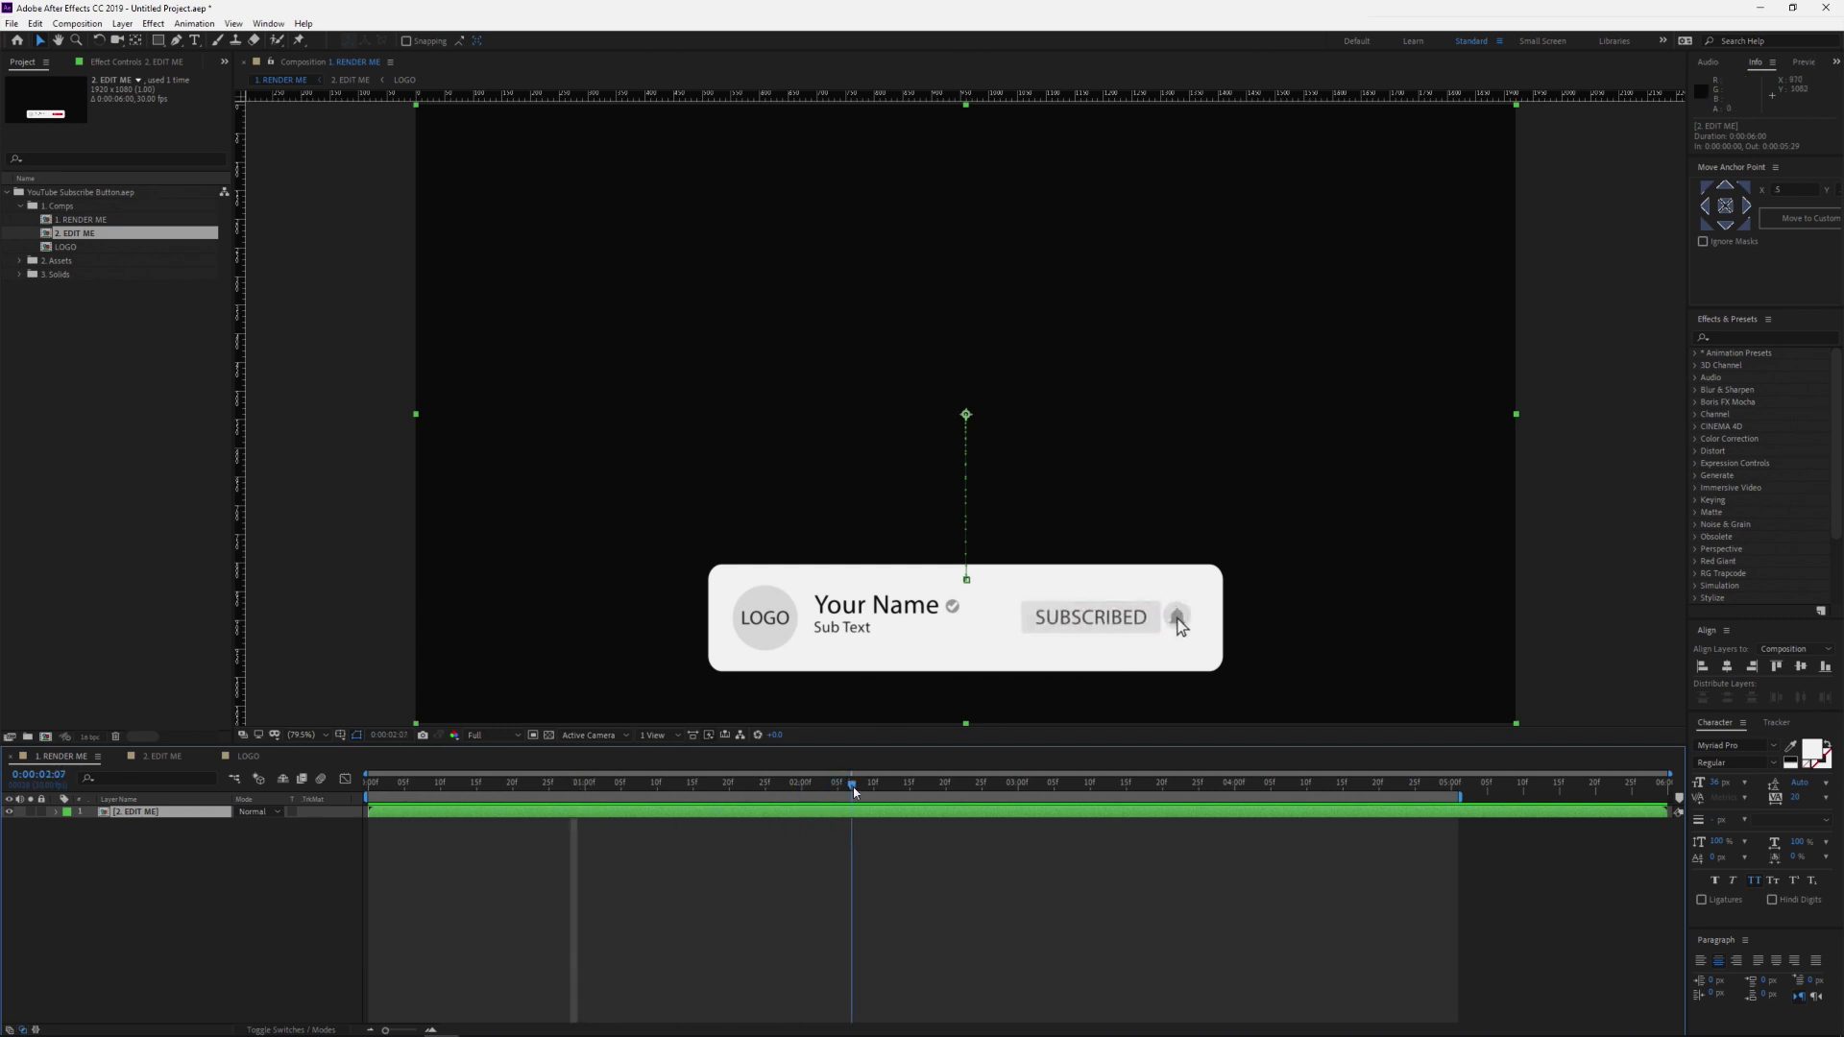
left_click(161, 756)
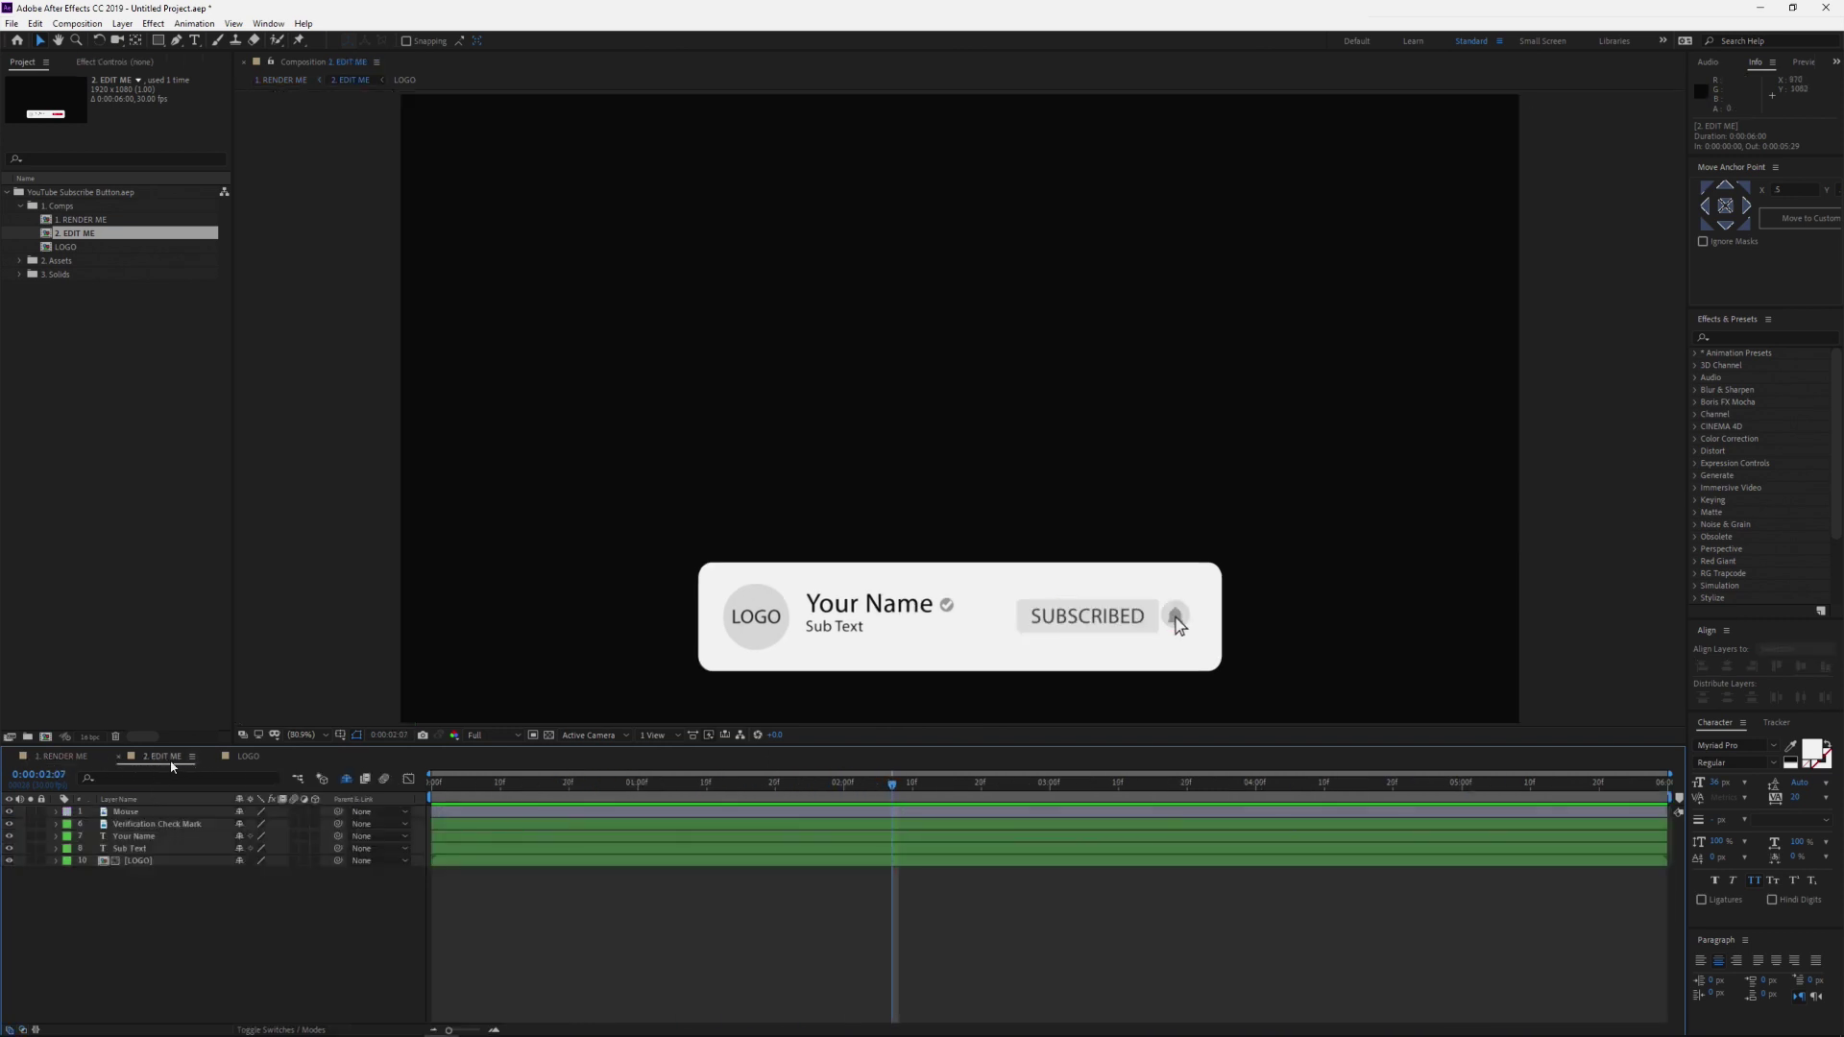
Replace the Your Name text with 'Murray Frost'
left_click(138, 813)
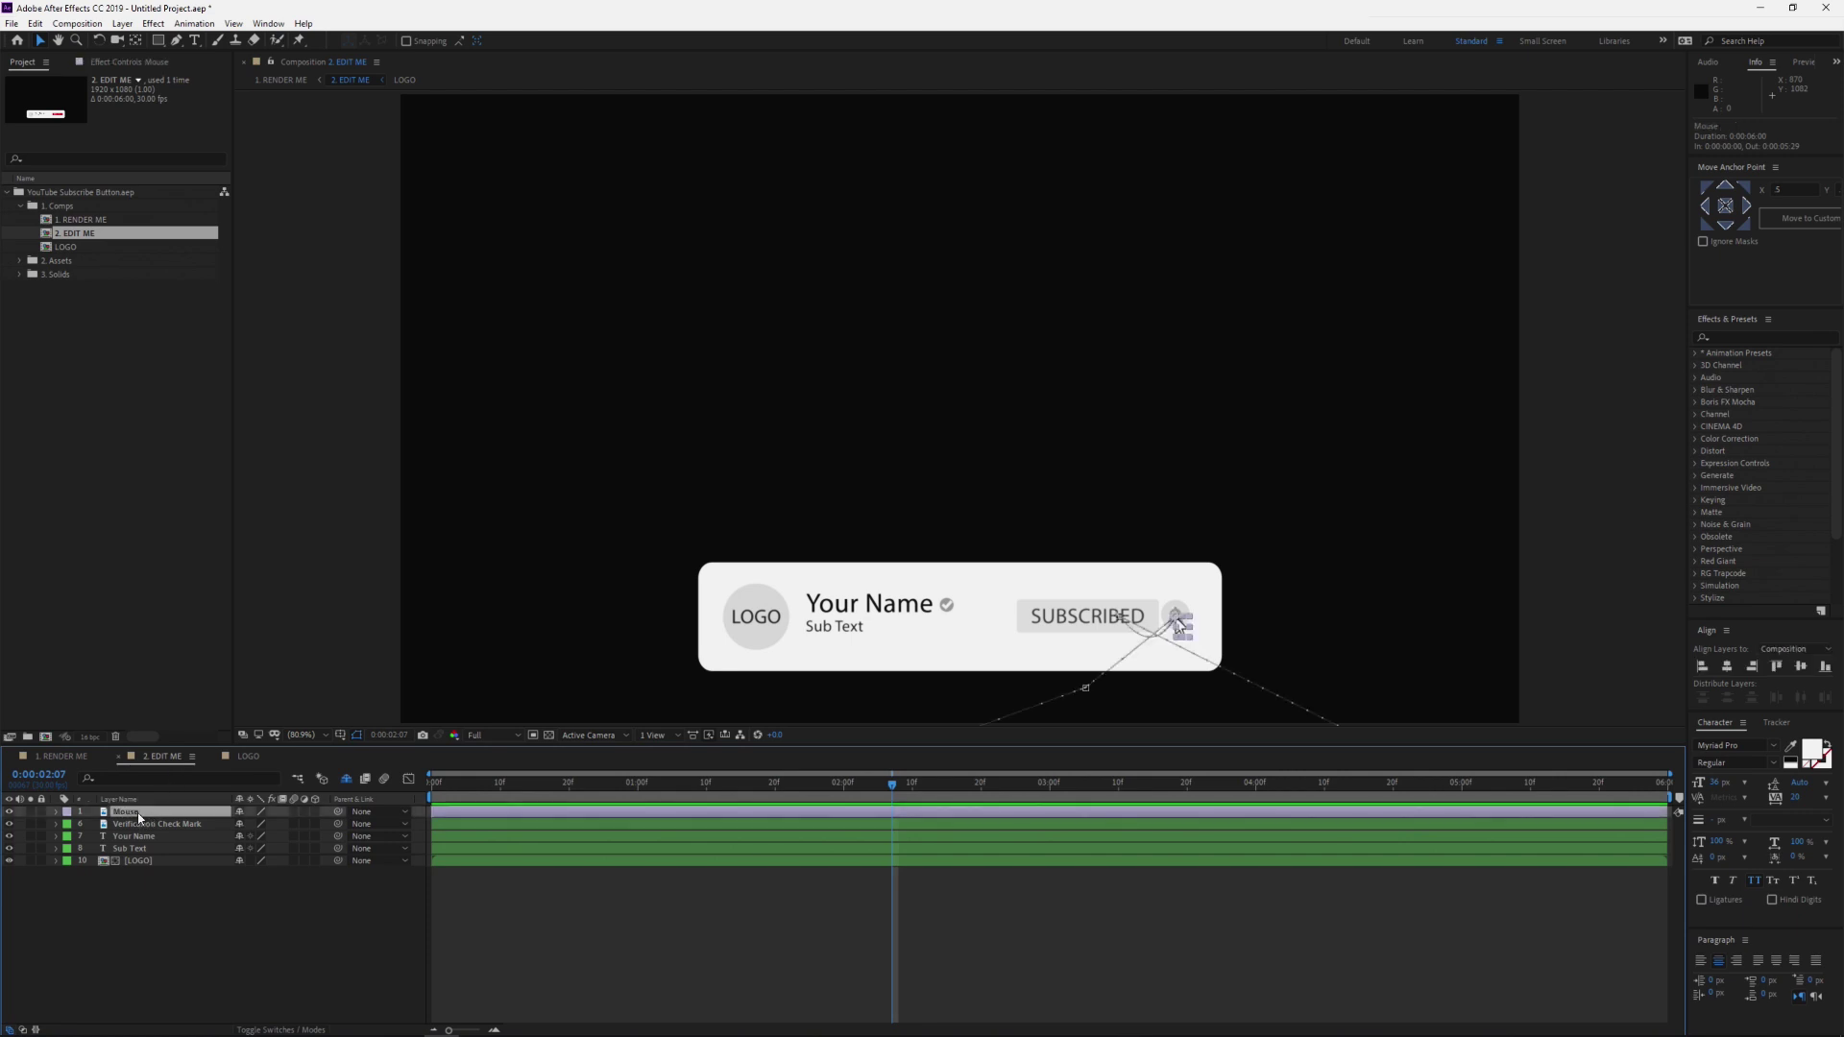
left_click(1282, 628)
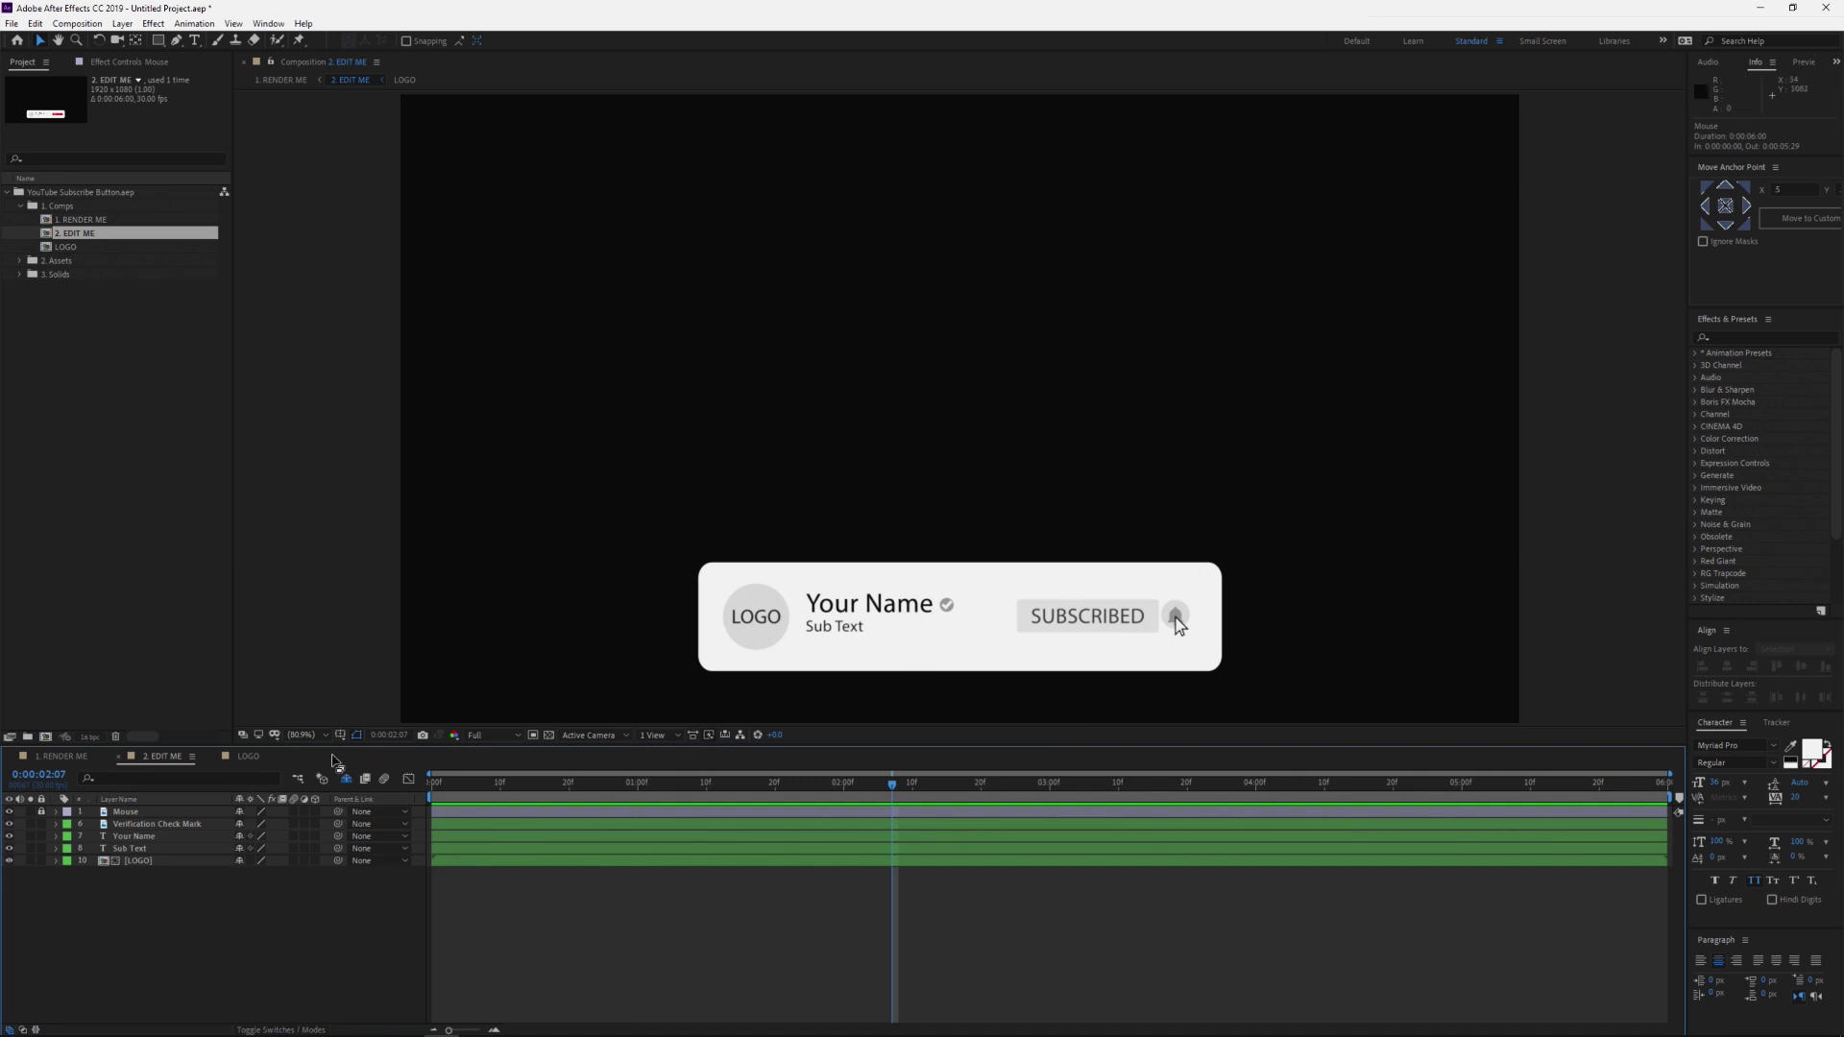
left_click(156, 824)
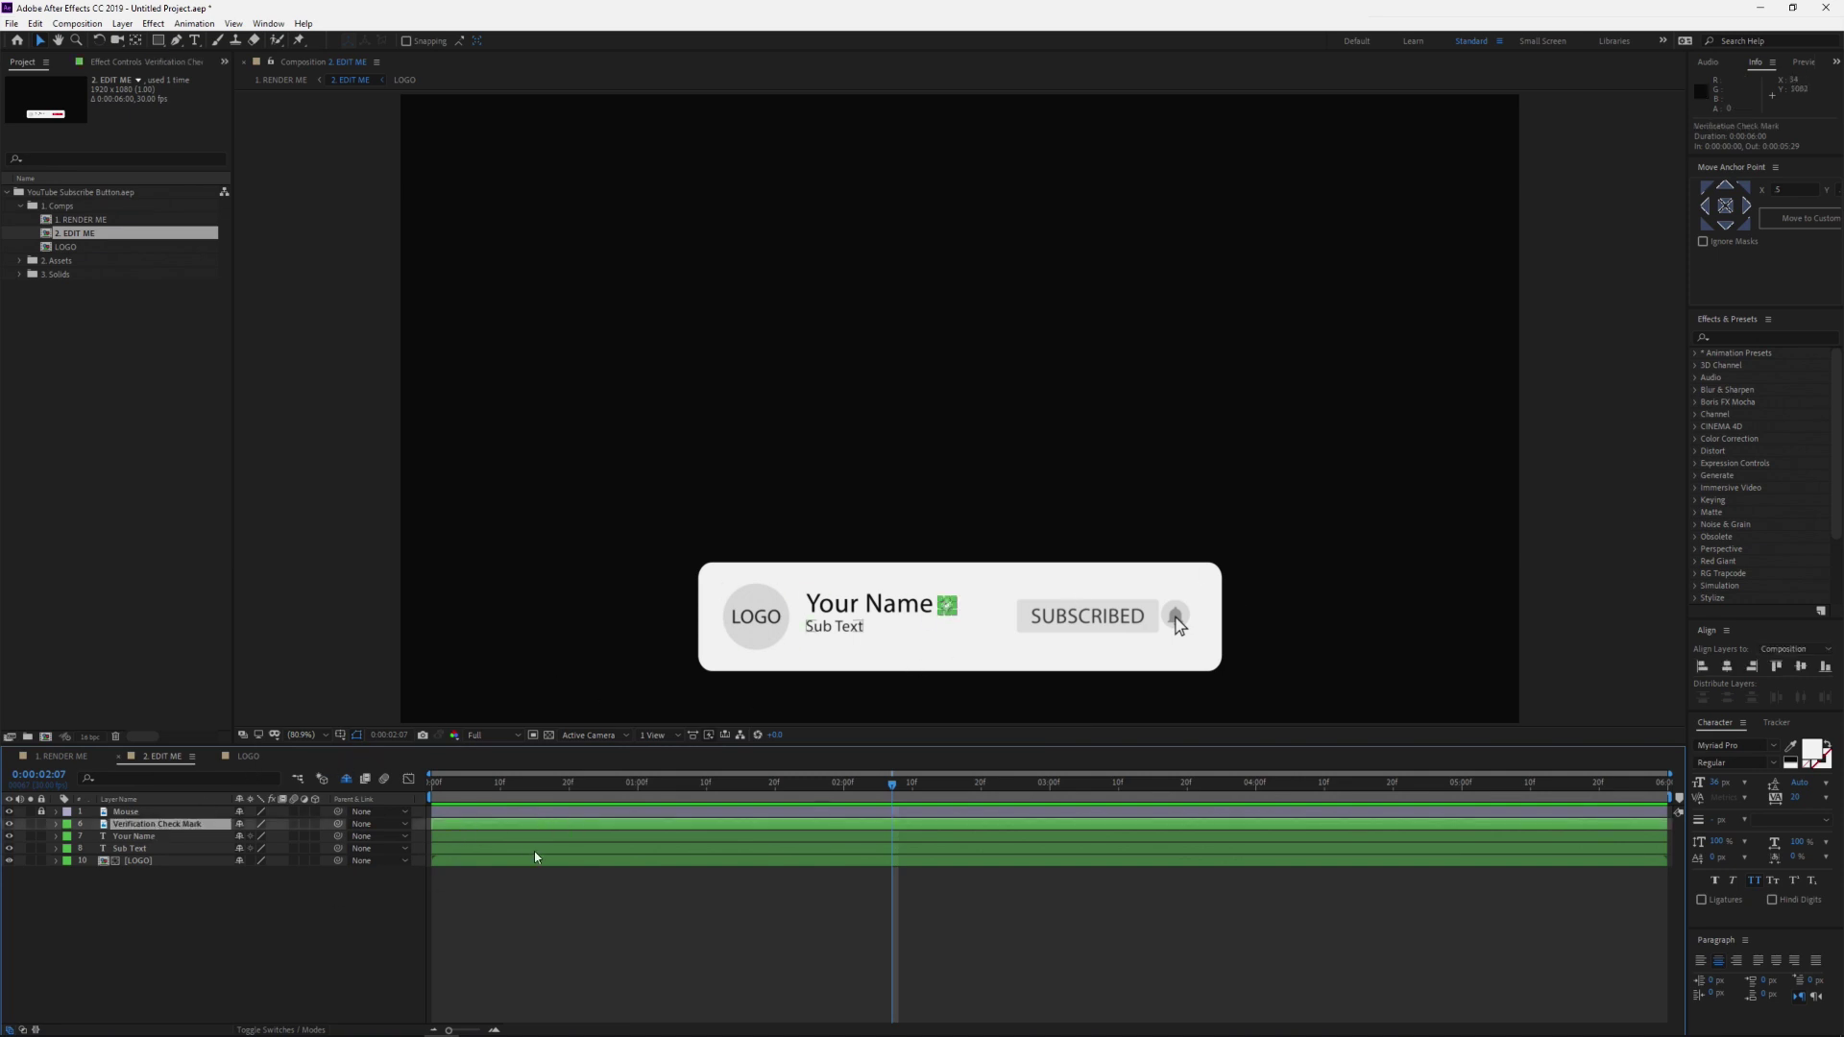
left_click(141, 838)
double_click(140, 836)
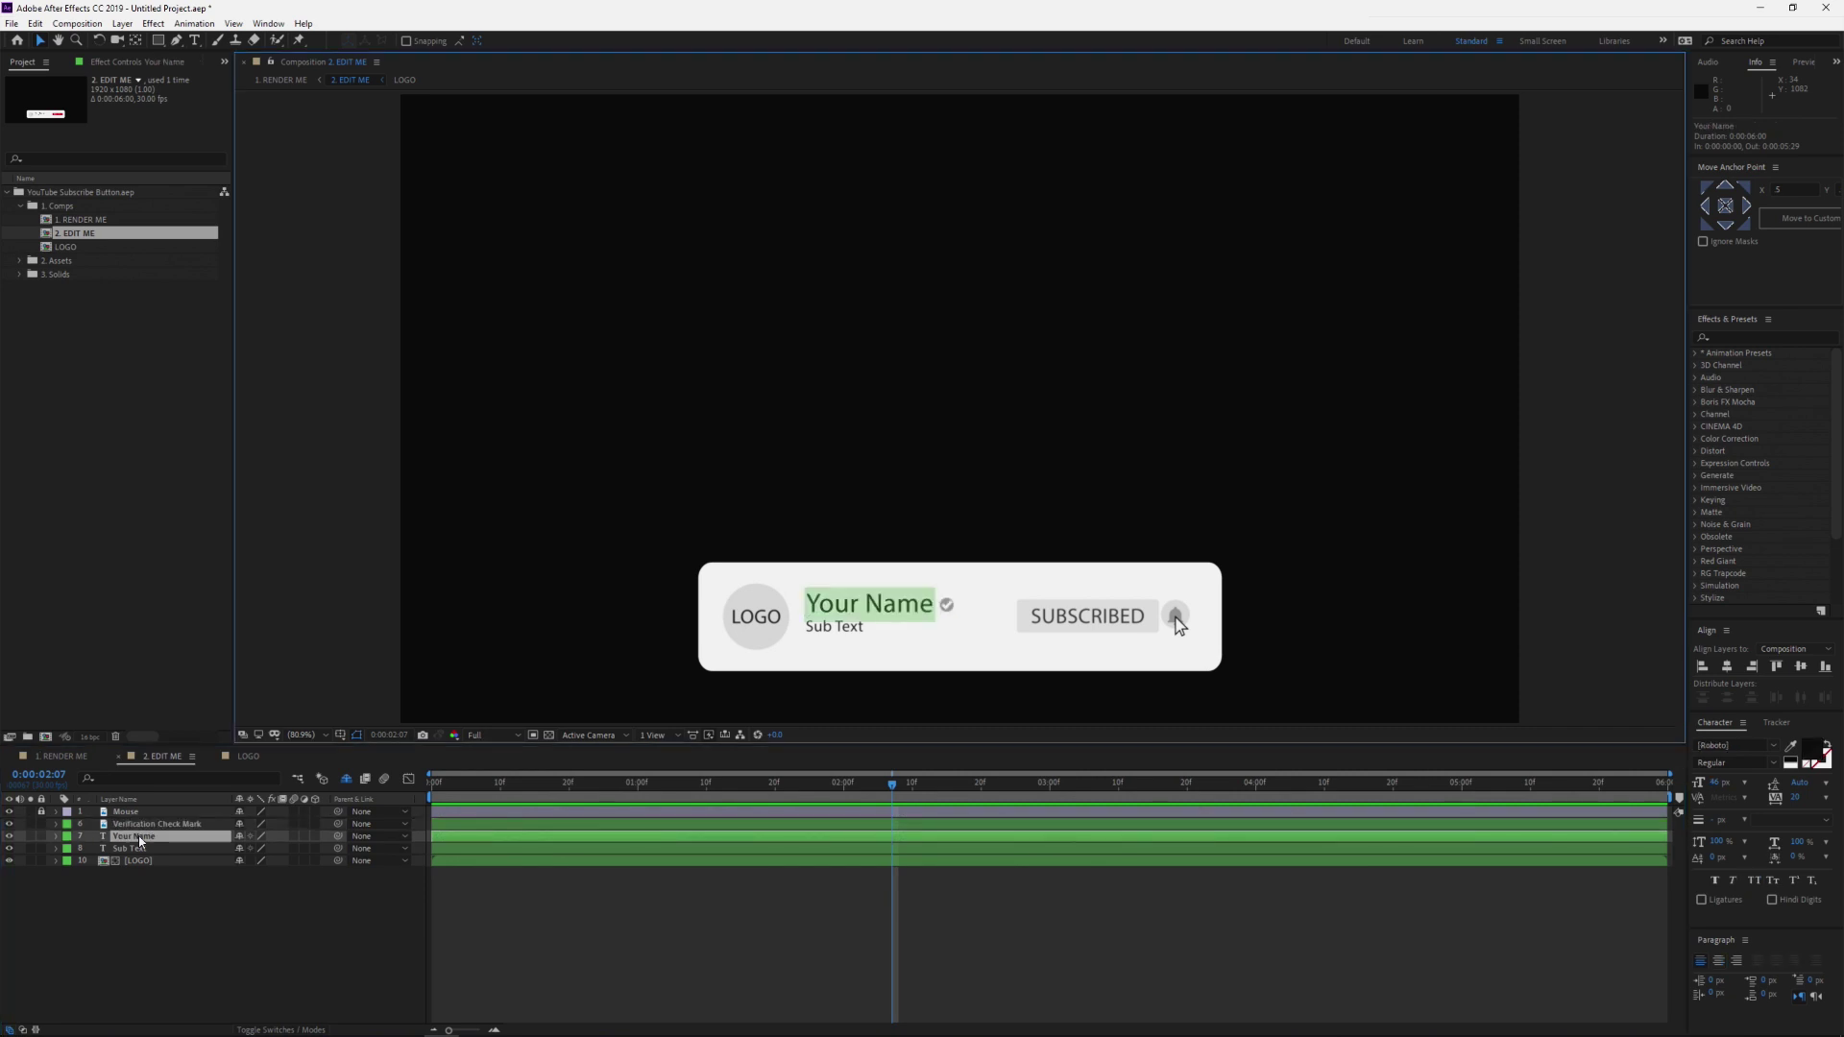
type("Murray Frost")
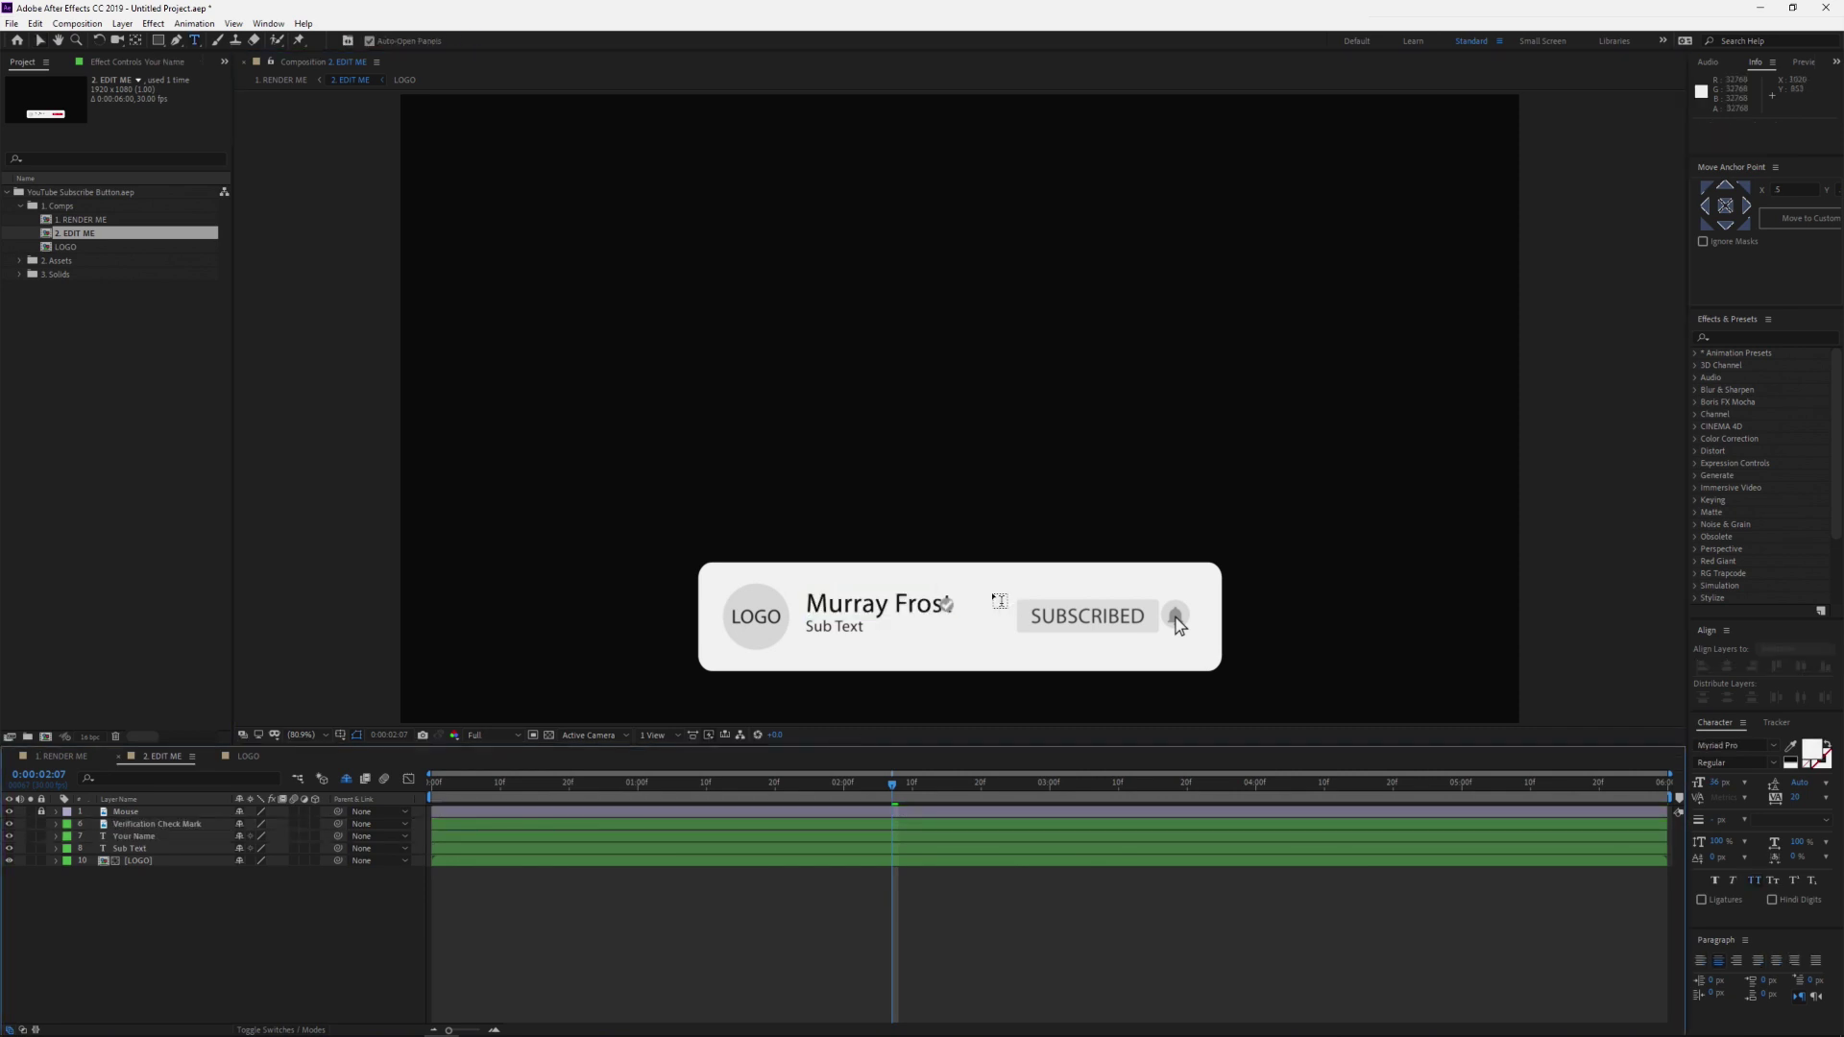
type("v")
Adjust the Verification Check Mark's Position so it sits right after the name
left_click(946, 606)
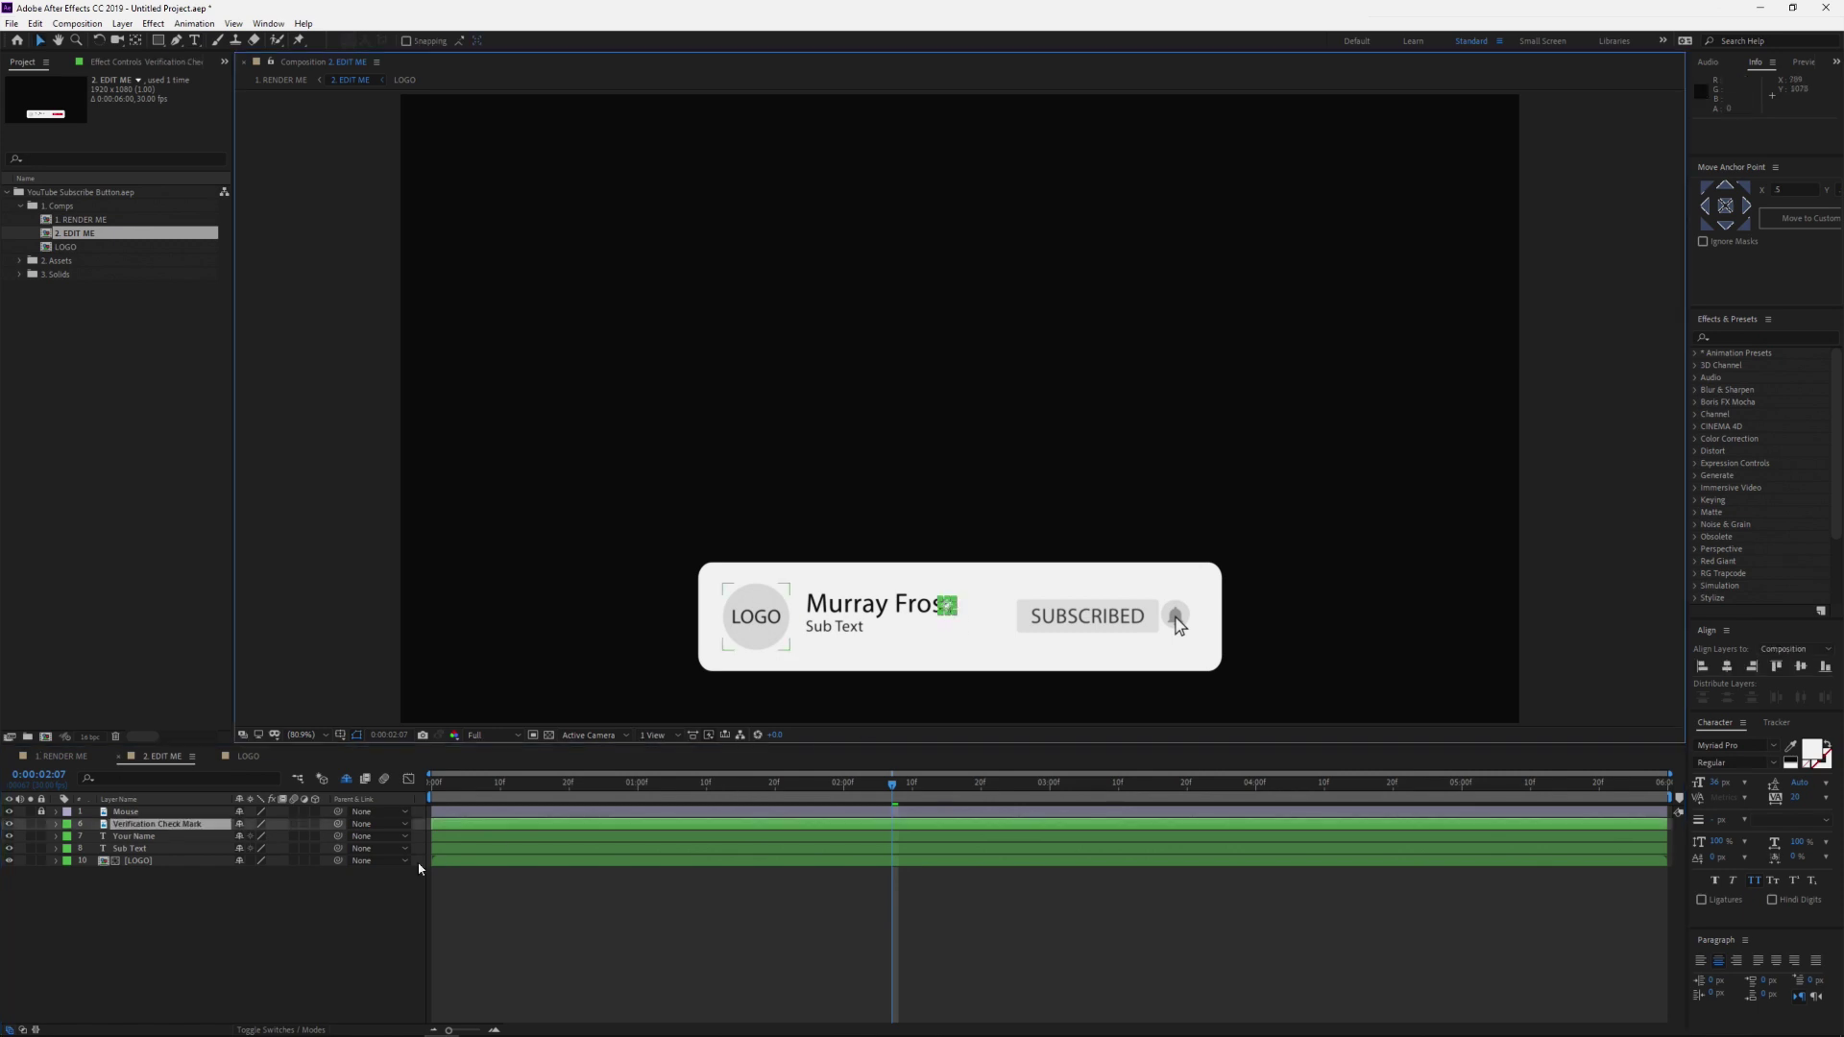
key("p")
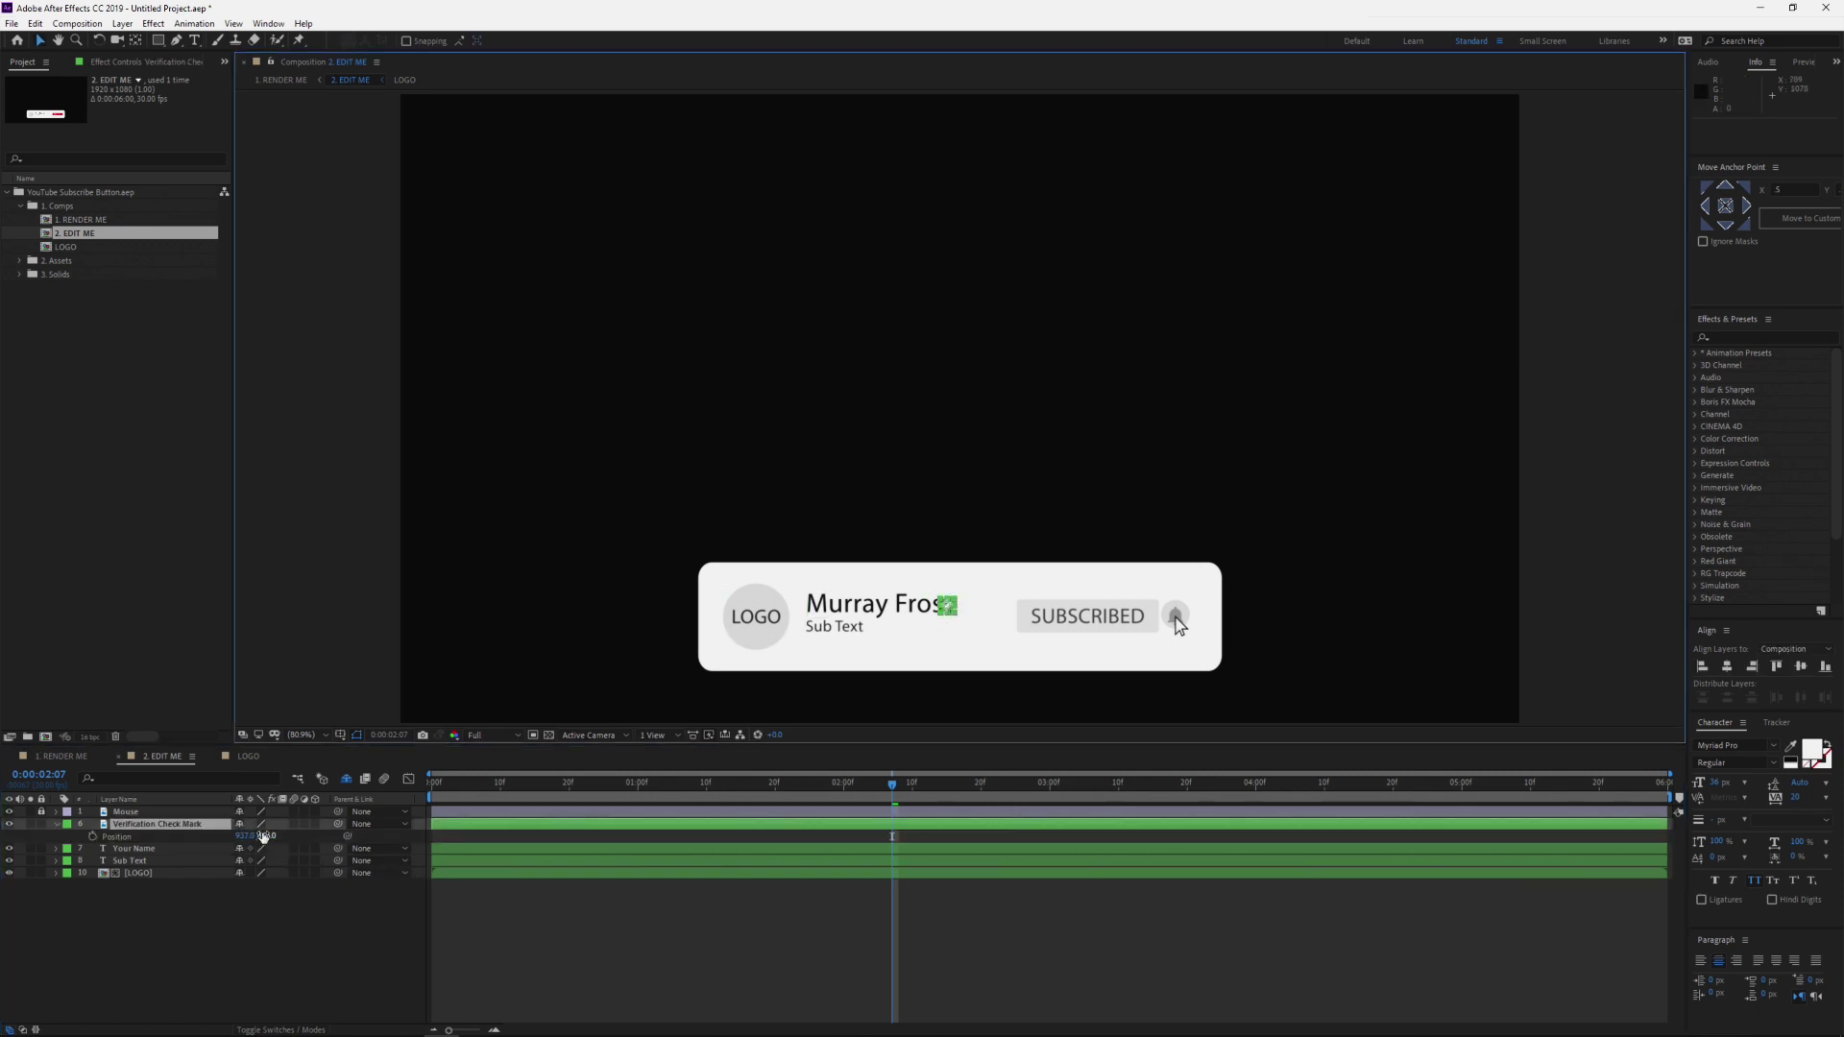
left_click_drag(261, 836, 257, 837)
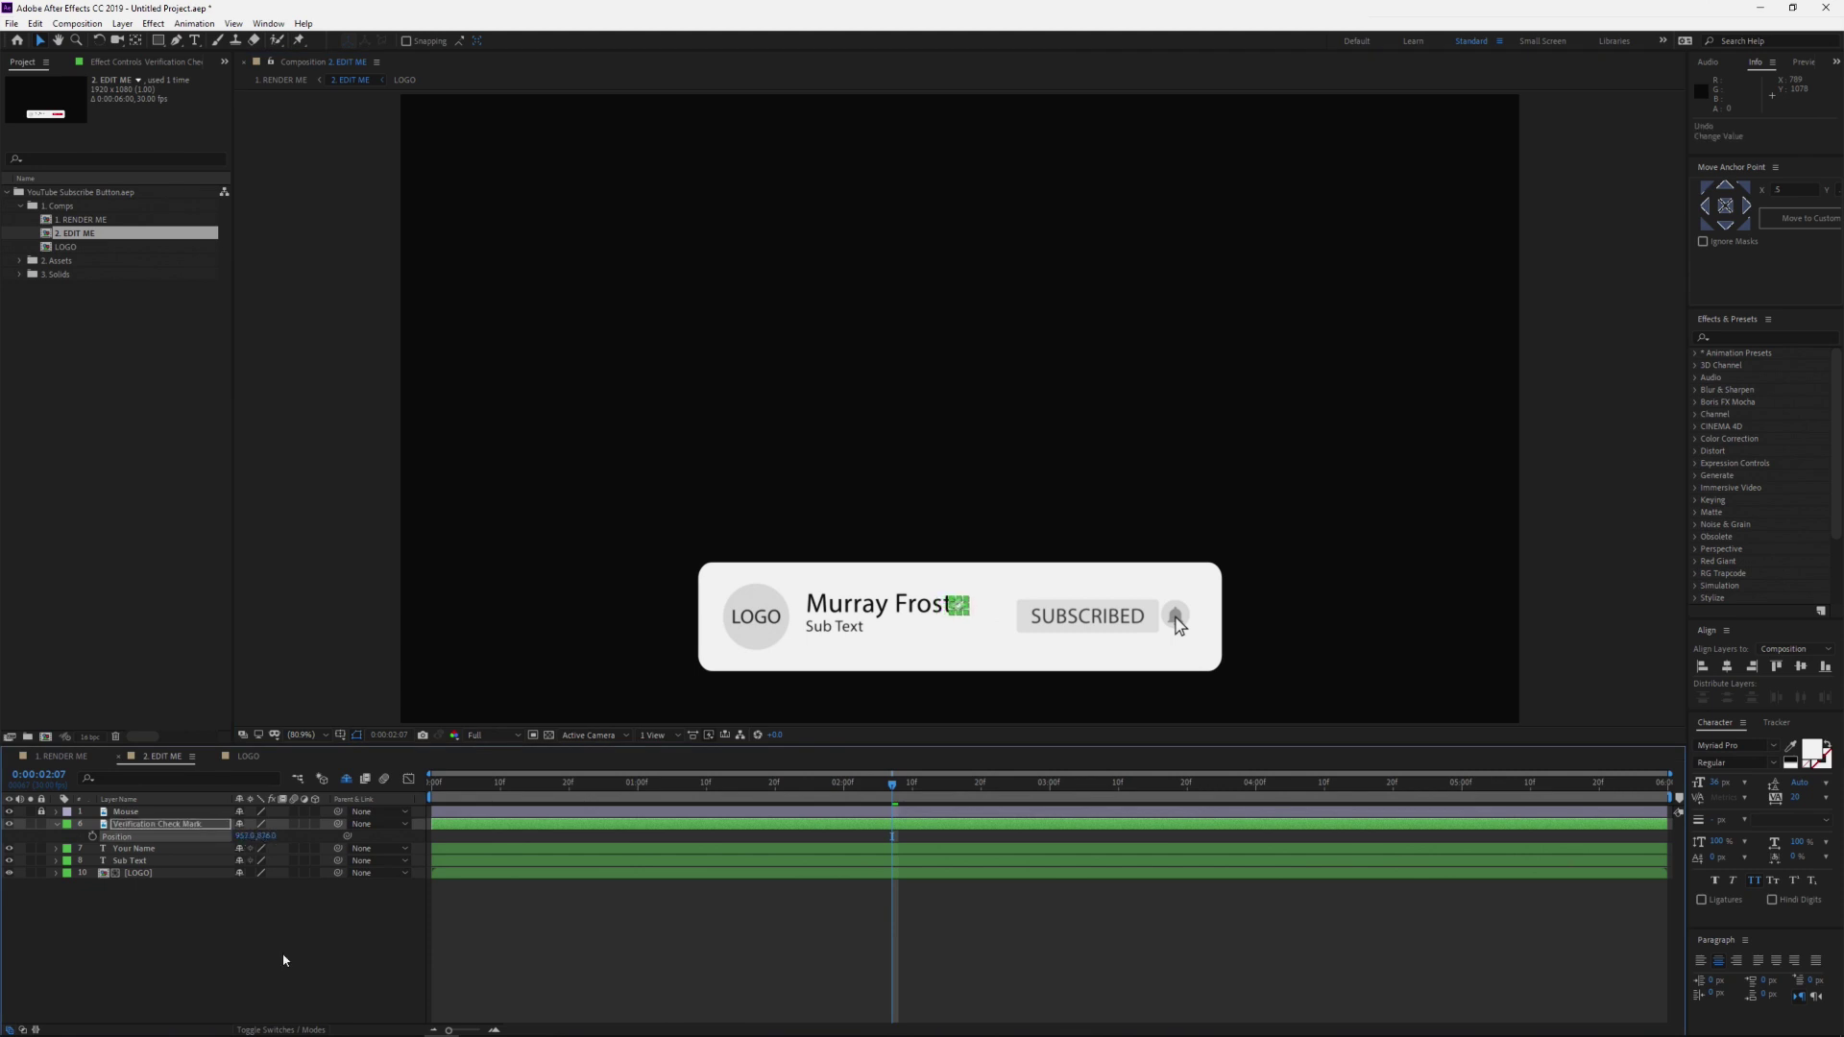
left_click(284, 945)
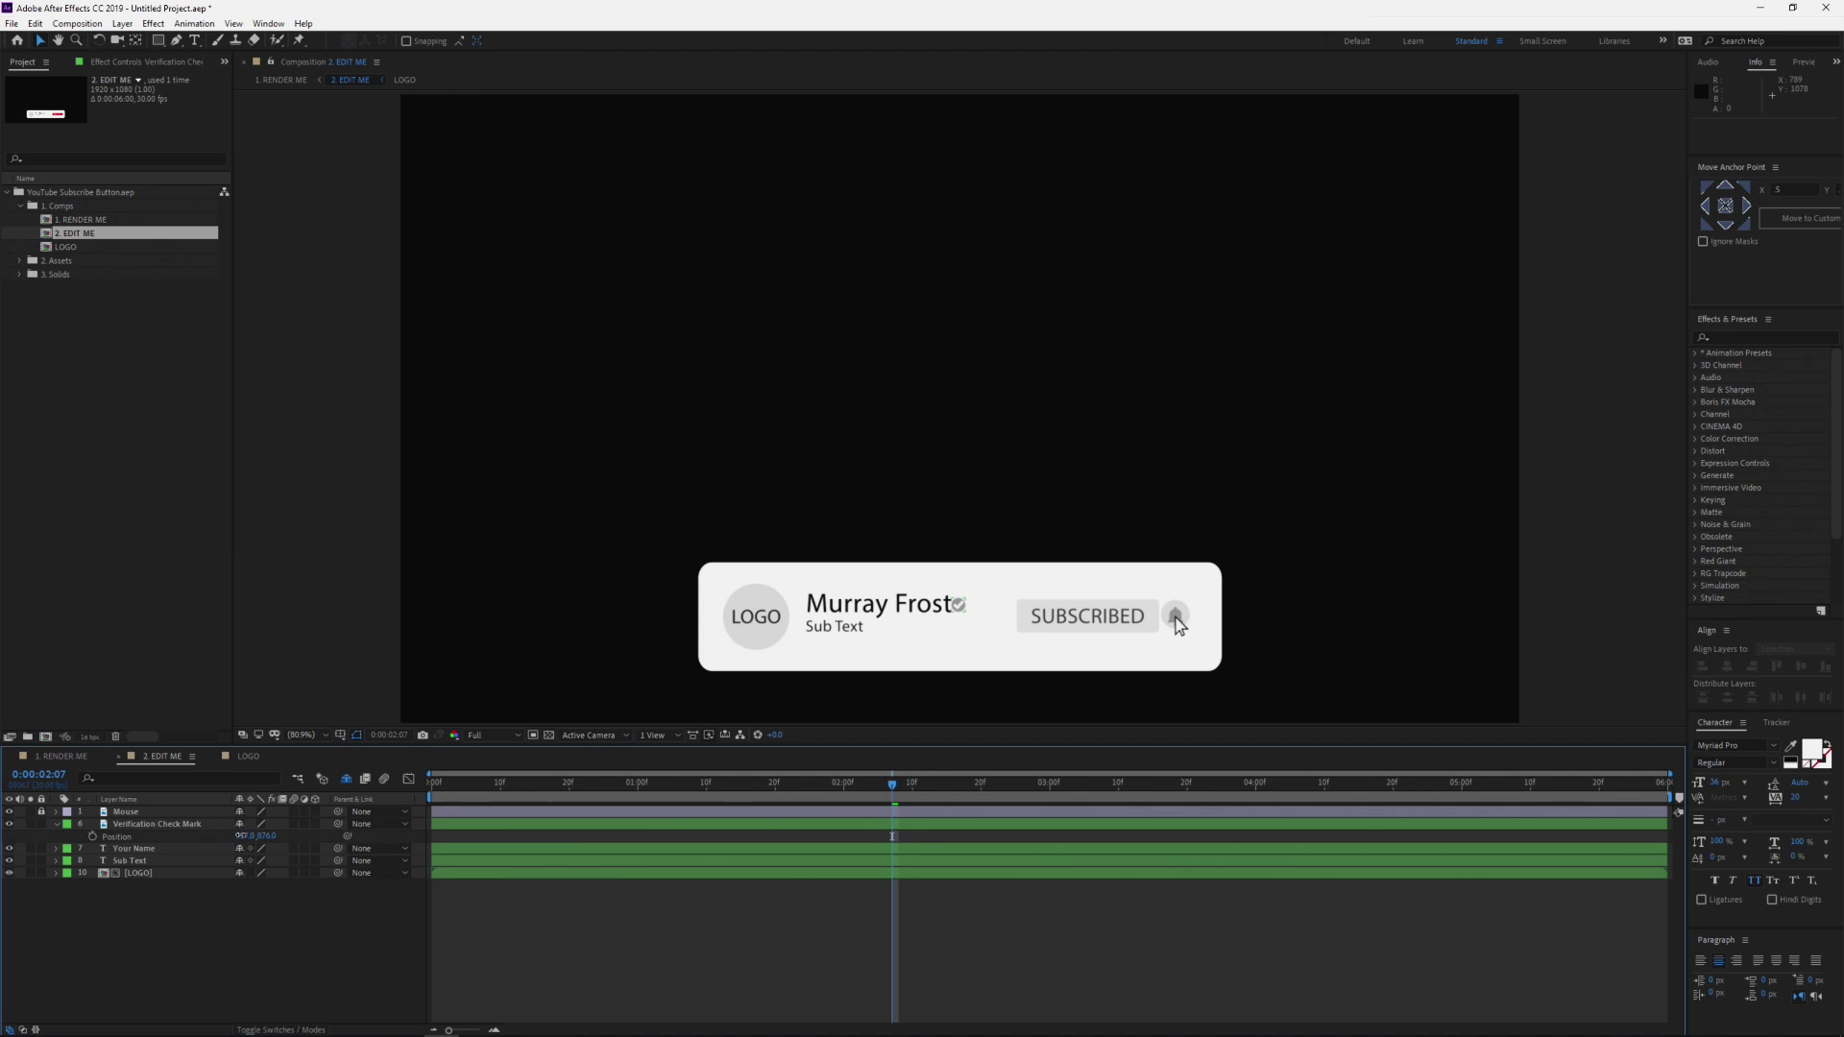
left_click(246, 836)
left_click(257, 958)
Change Sub Text to 'Filmmaker & Editor' and open the LOGO precomp
left_click(137, 864)
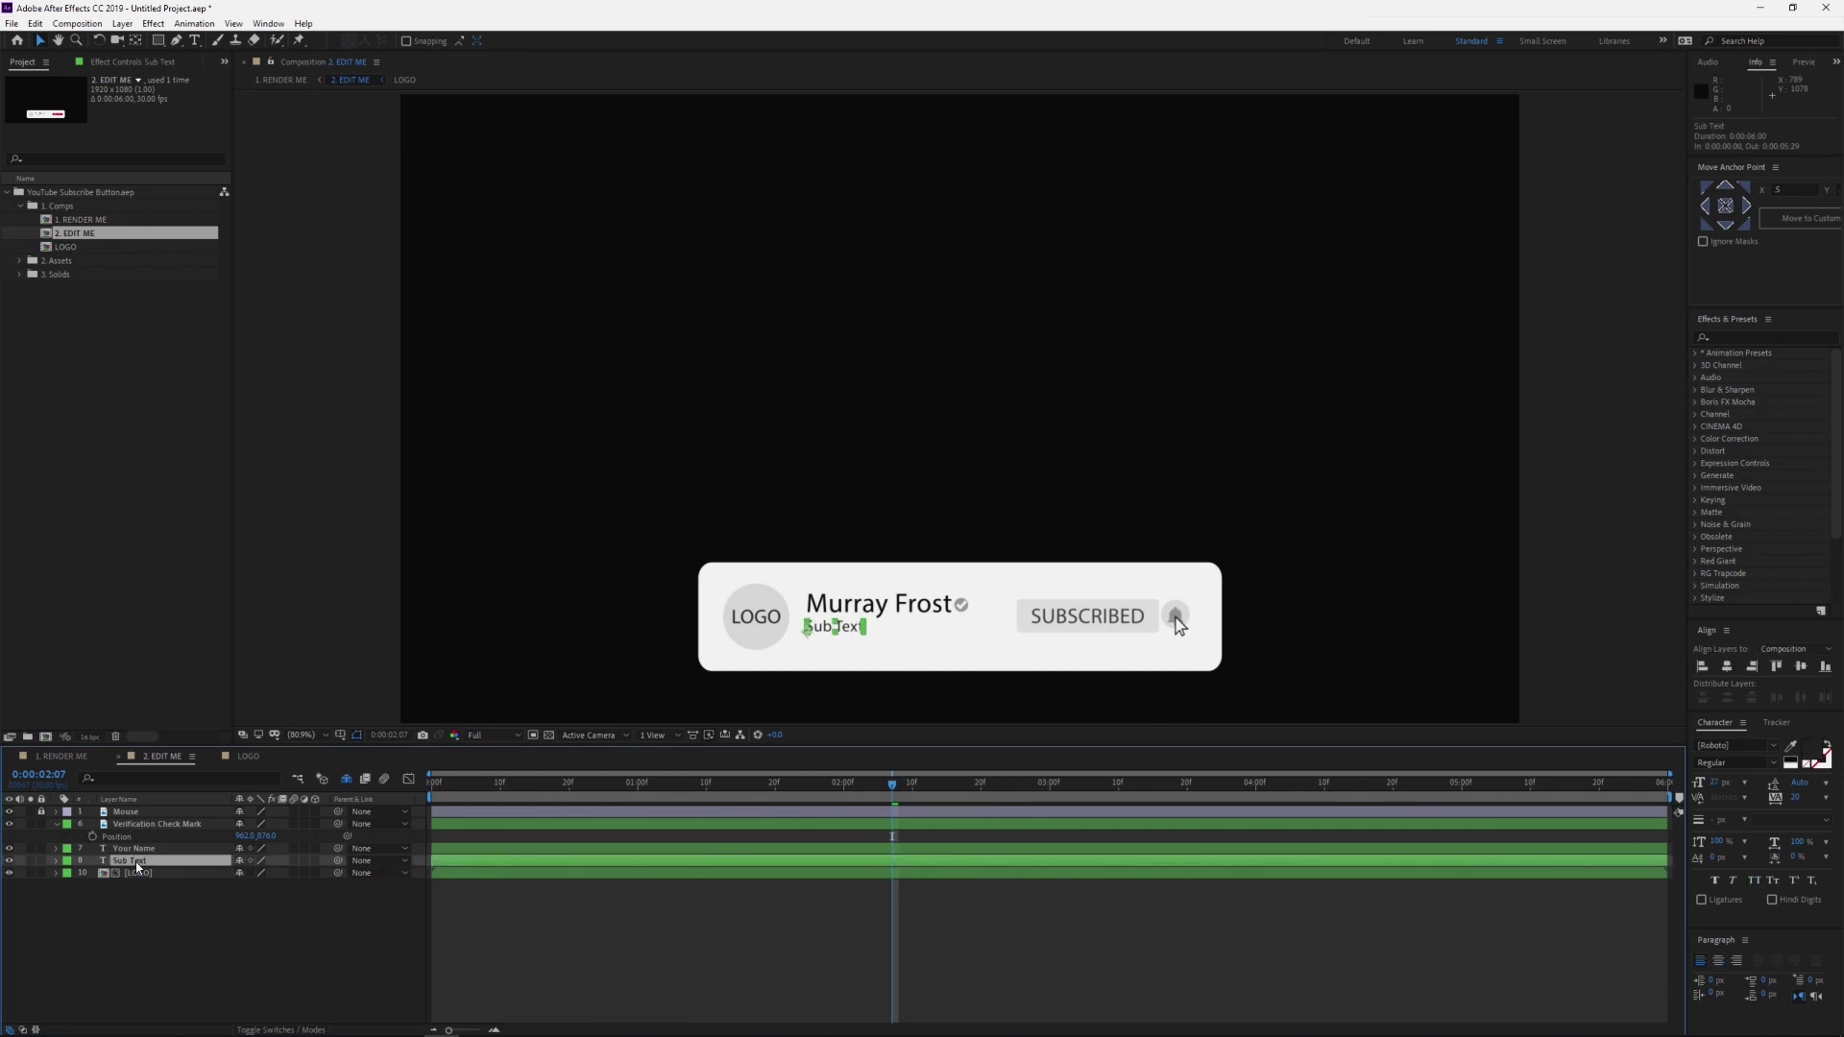
type("Filmmaker & Editor")
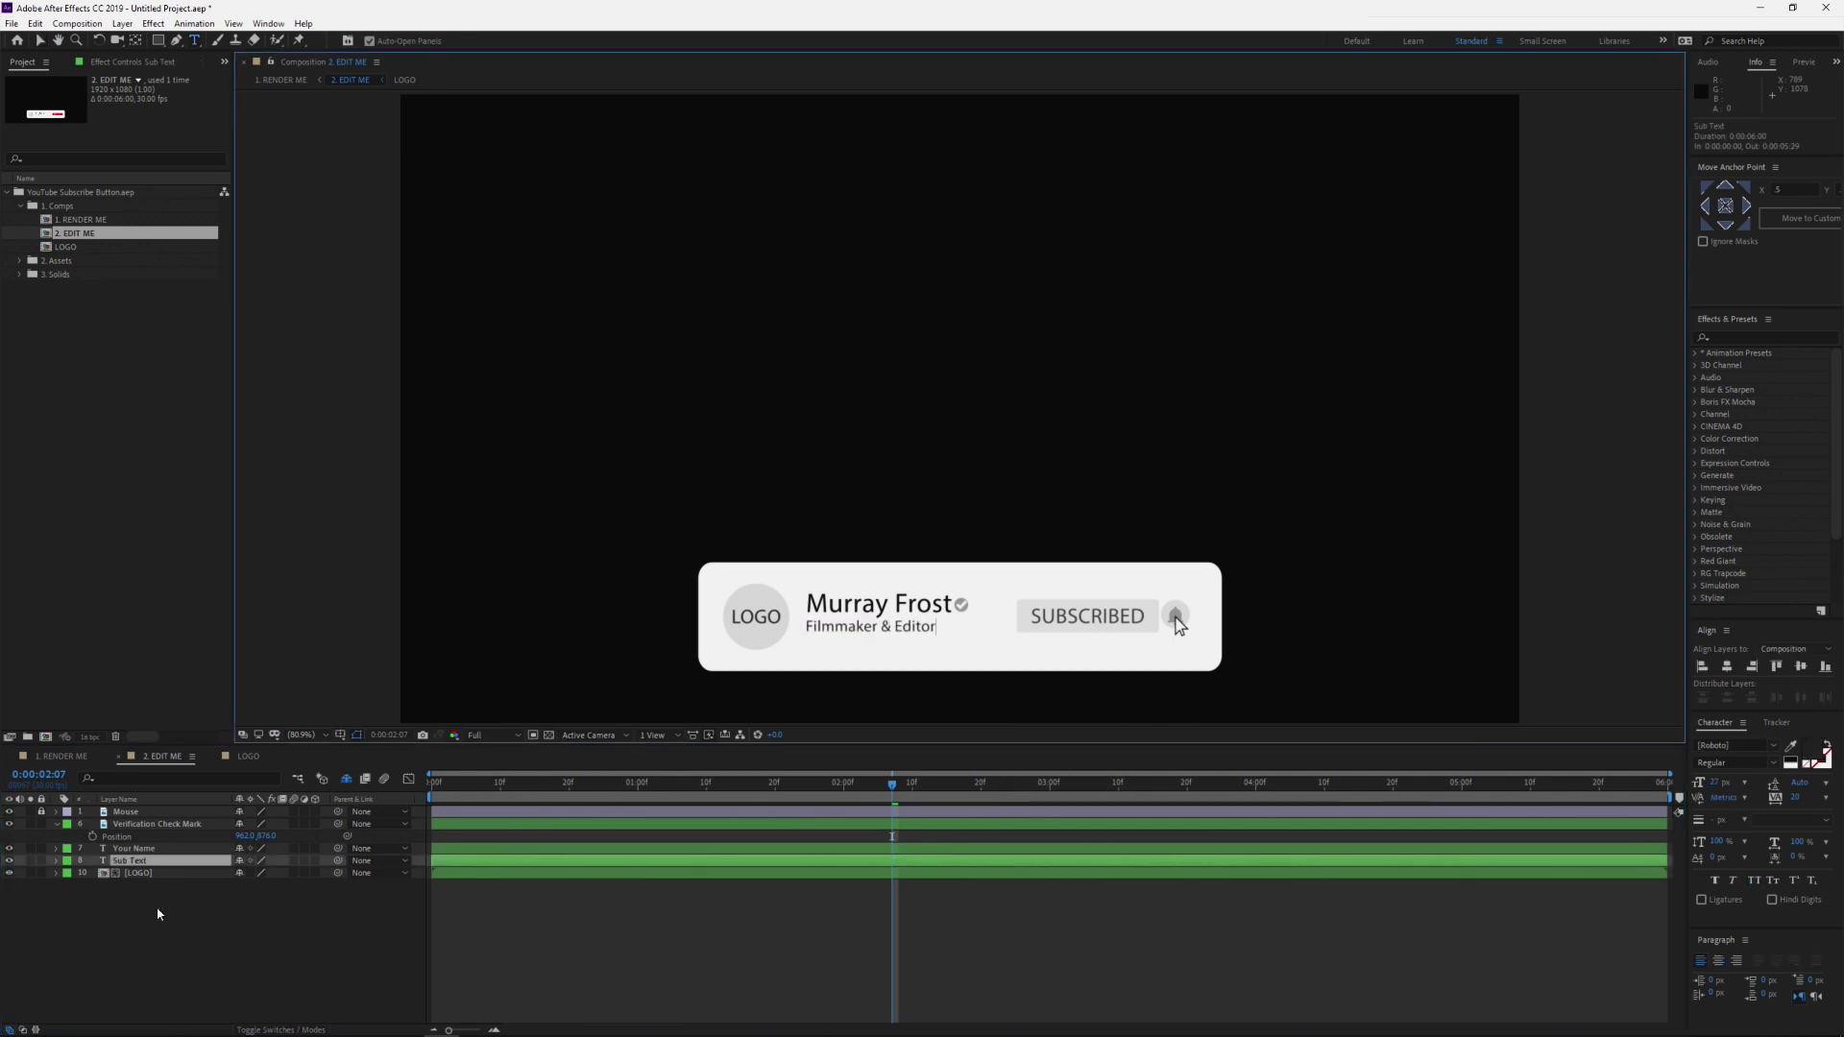
left_click(163, 918)
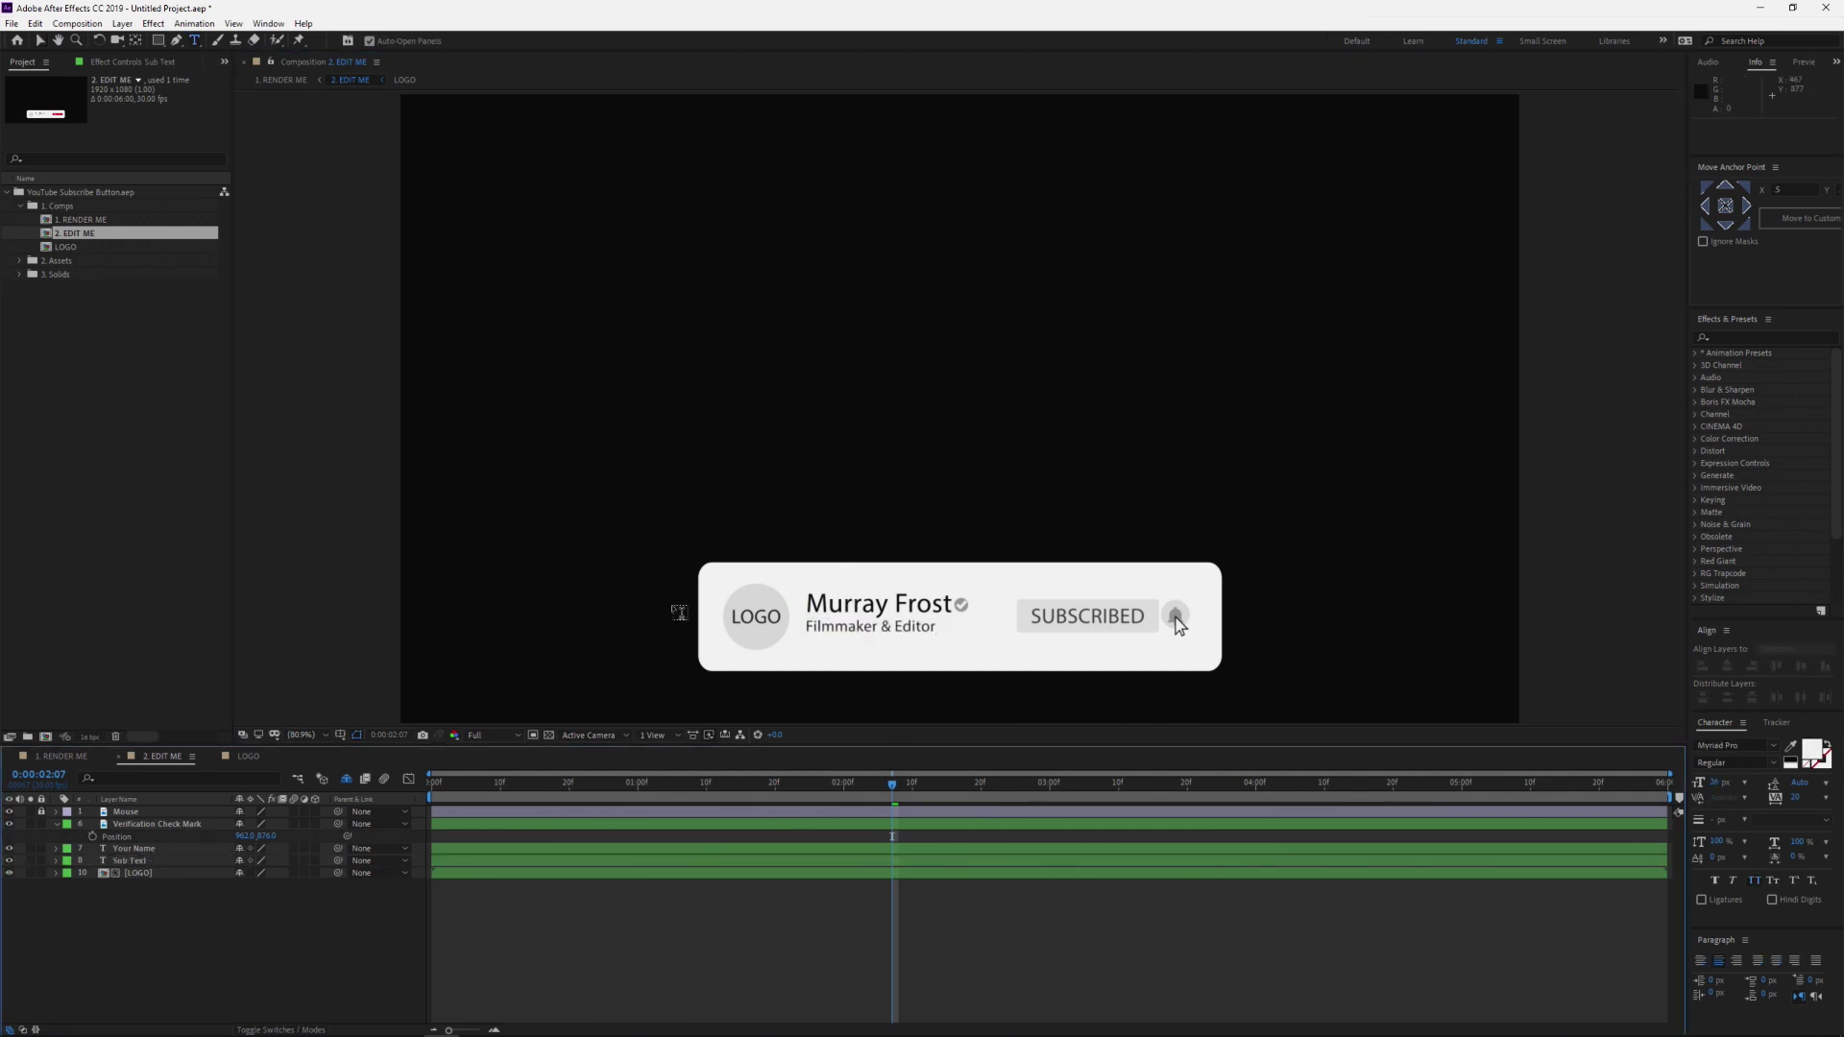
key("v")
left_click(138, 873)
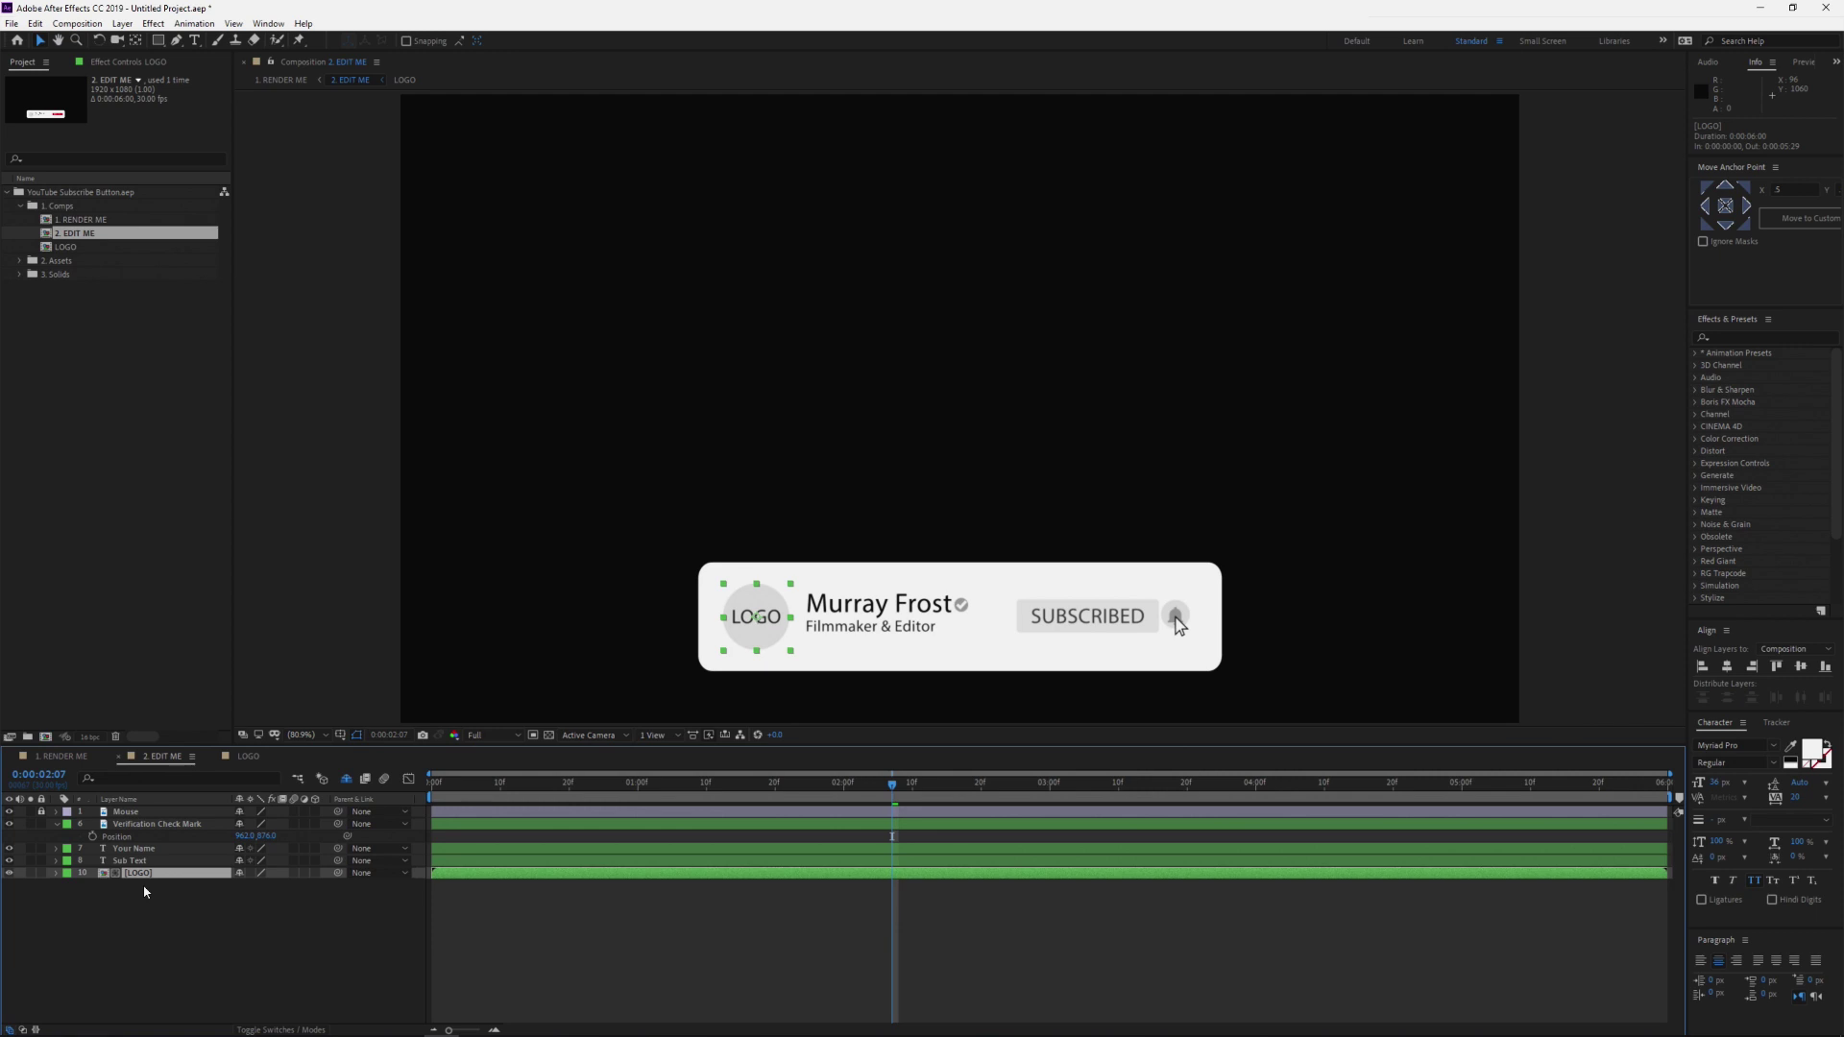
double_click(136, 873)
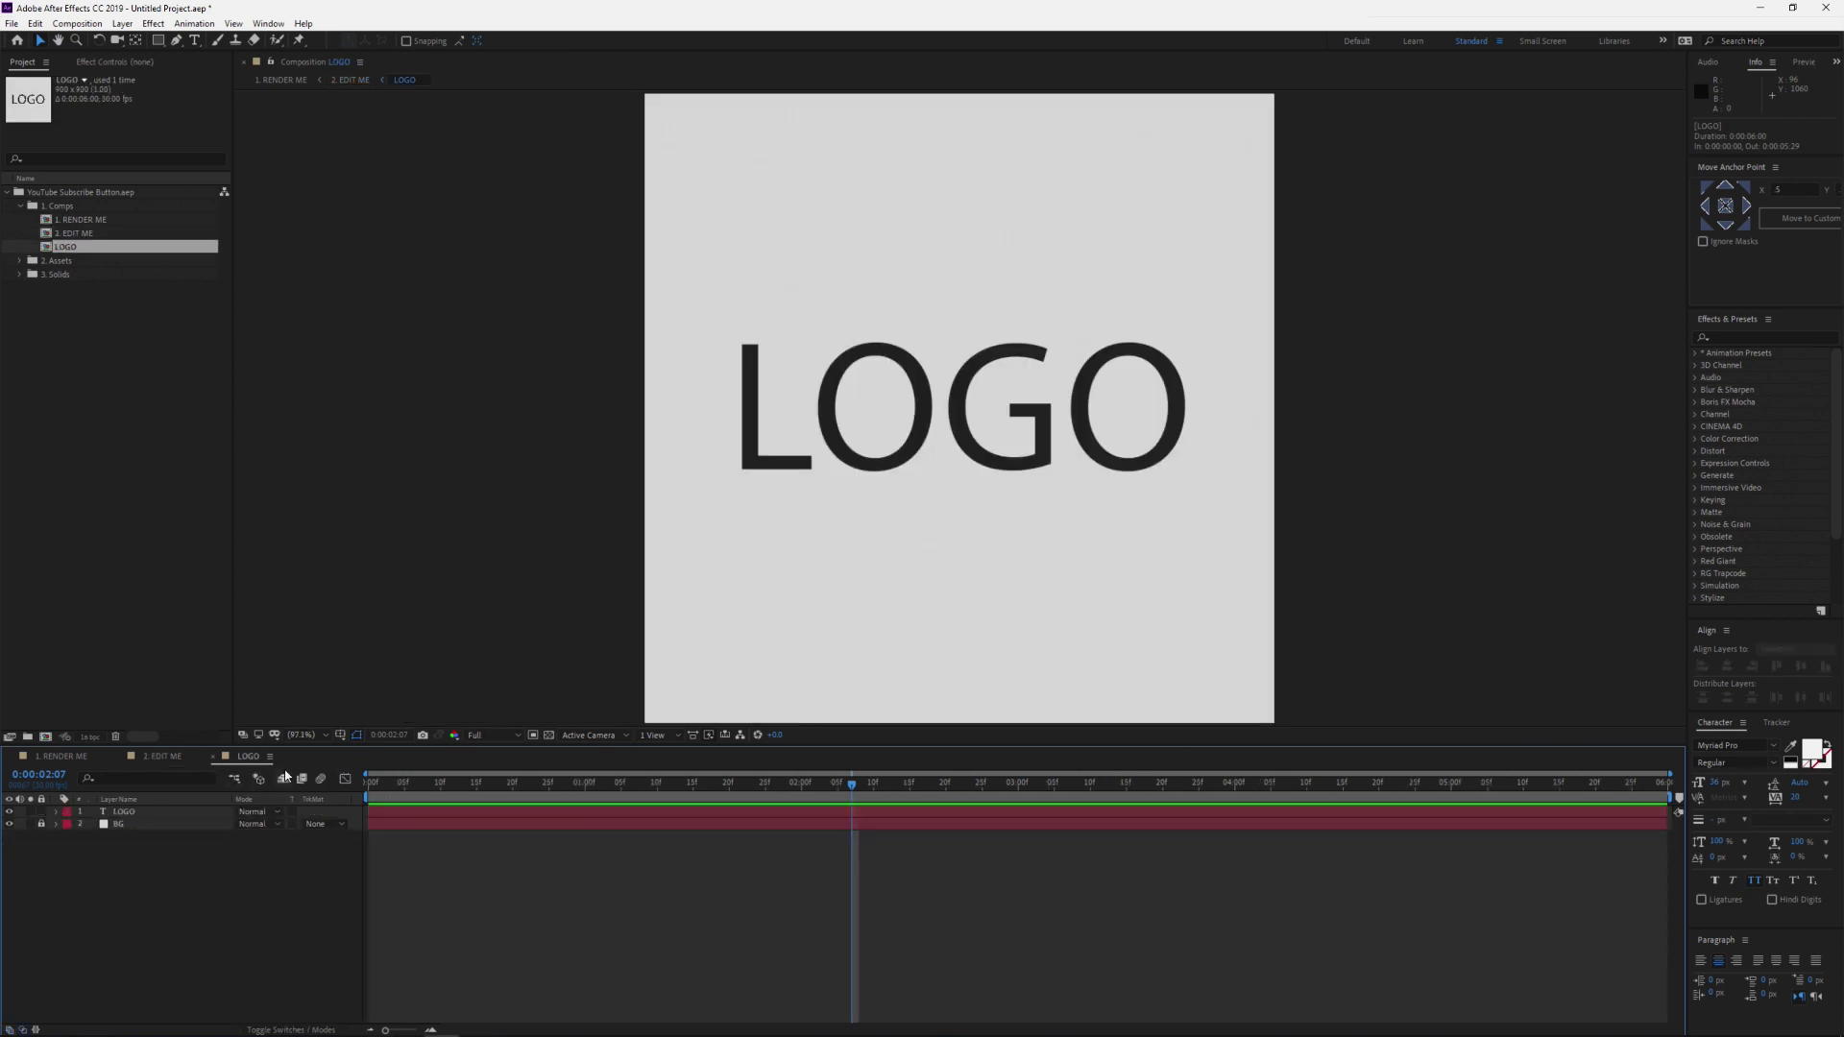
left_click(122, 814)
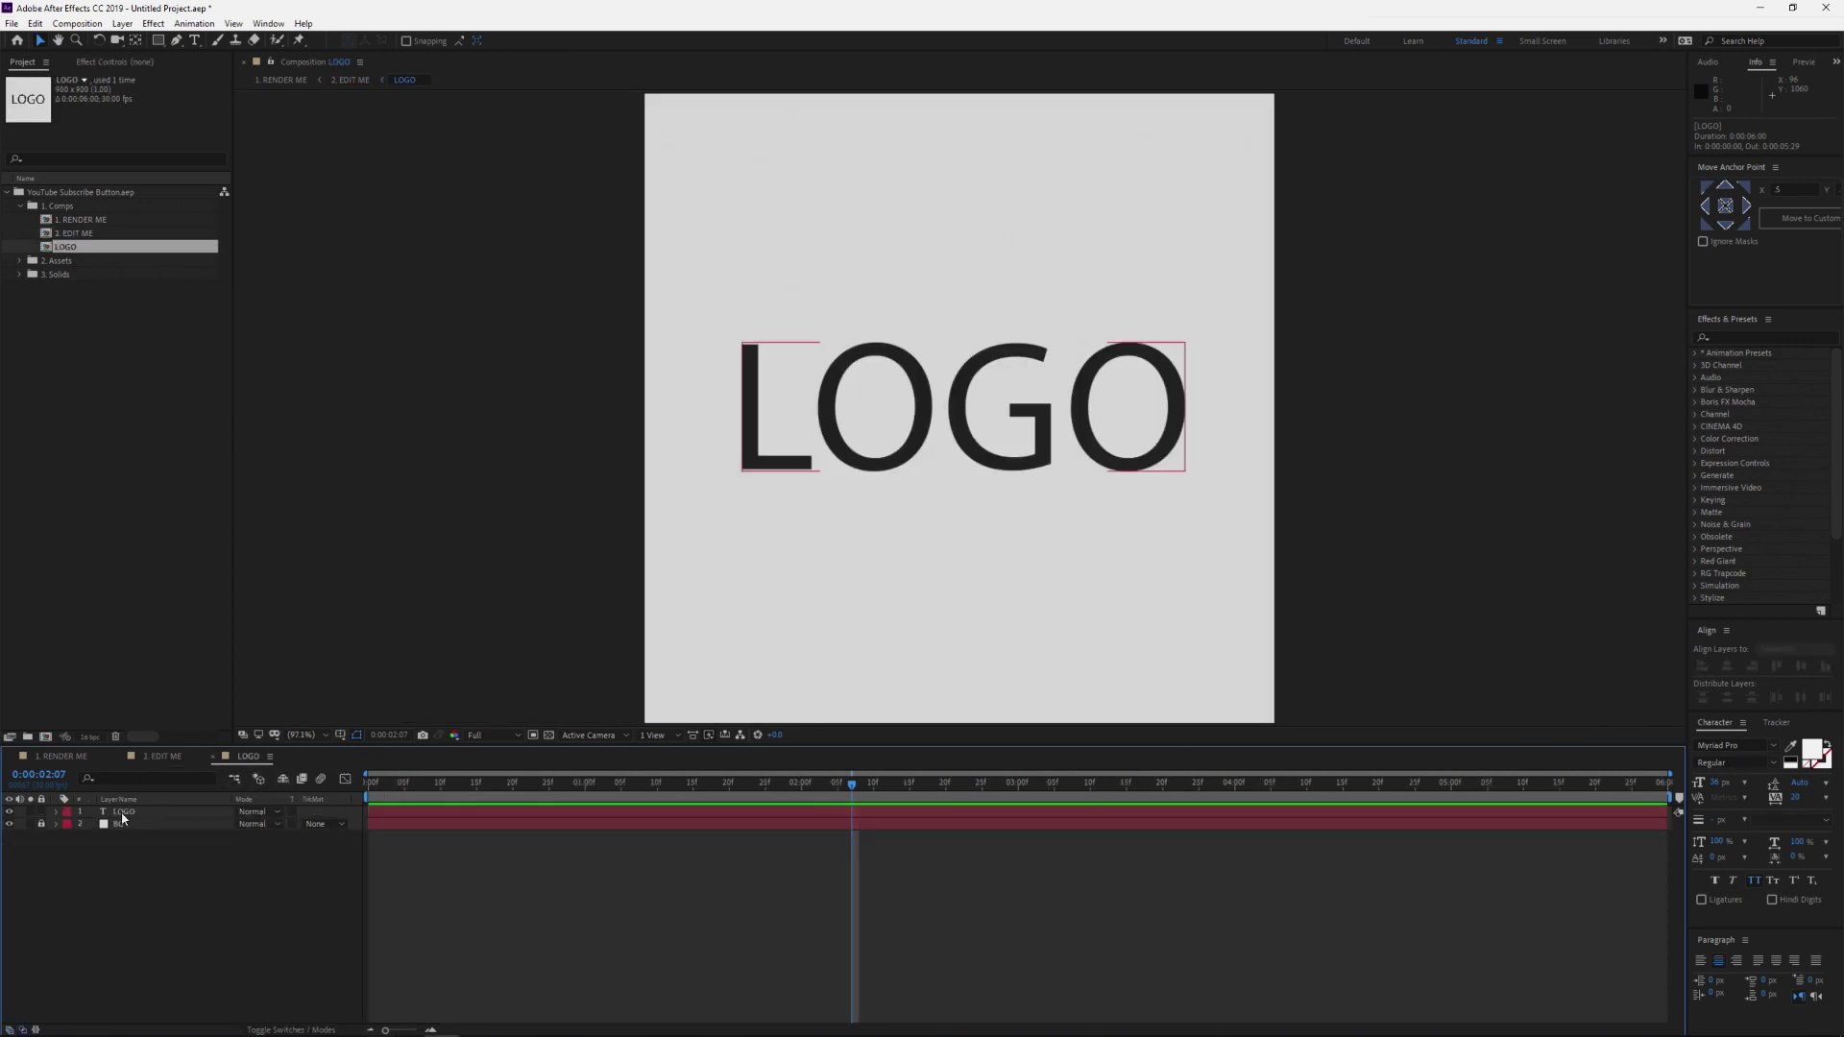
left_click(10, 812)
left_click(23, 260)
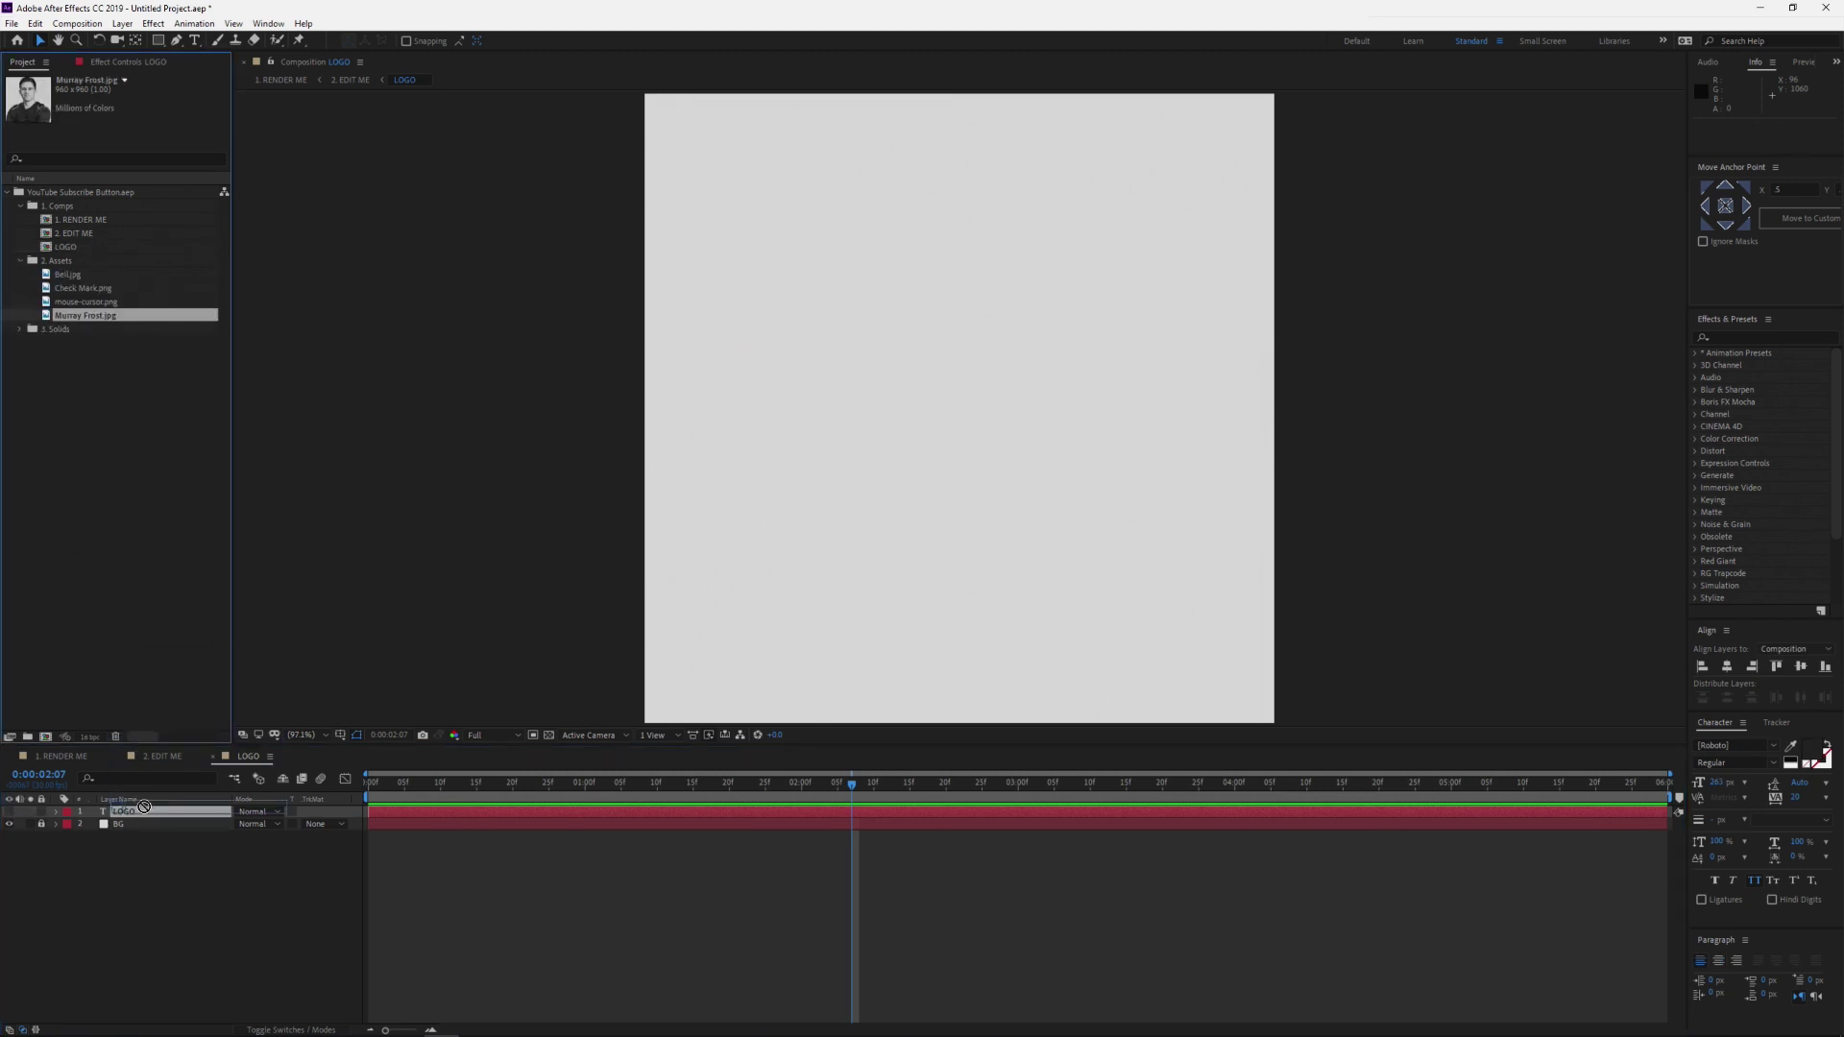
left_click_drag(75, 318, 198, 819)
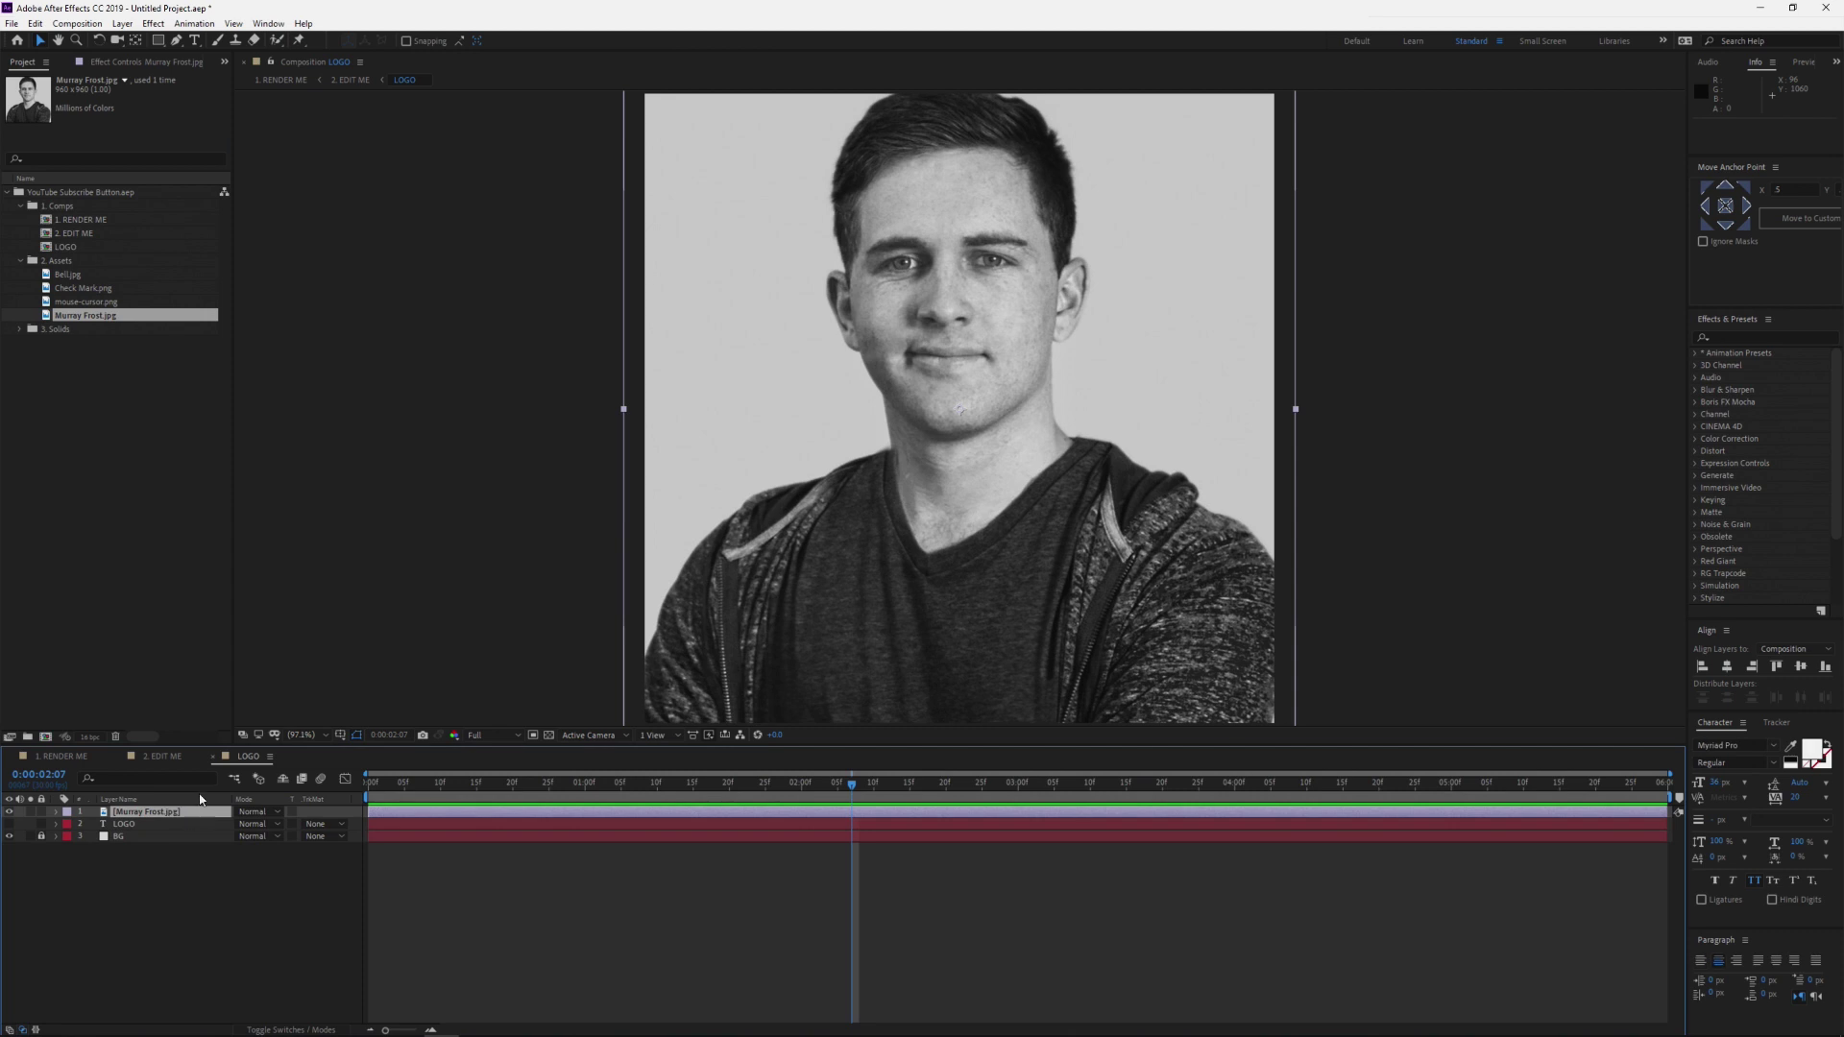
key("s")
type("95")
key("Return")
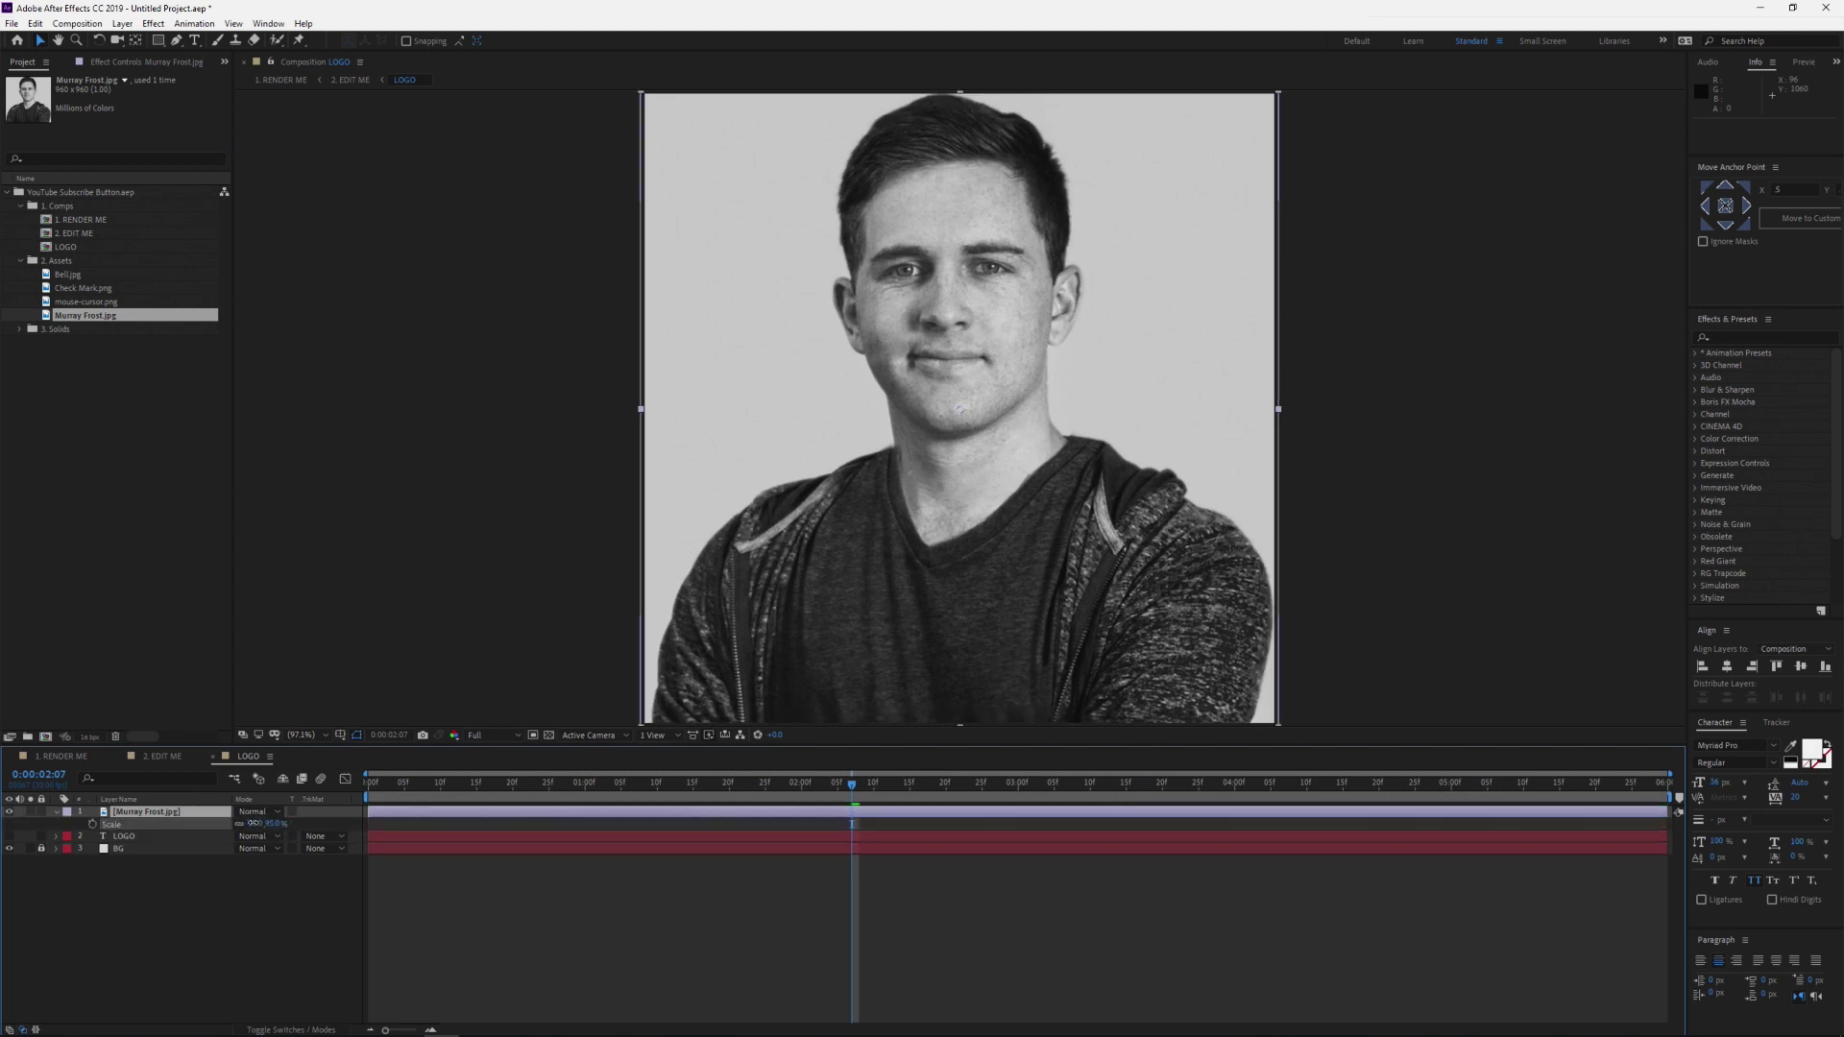
left_click(313, 903)
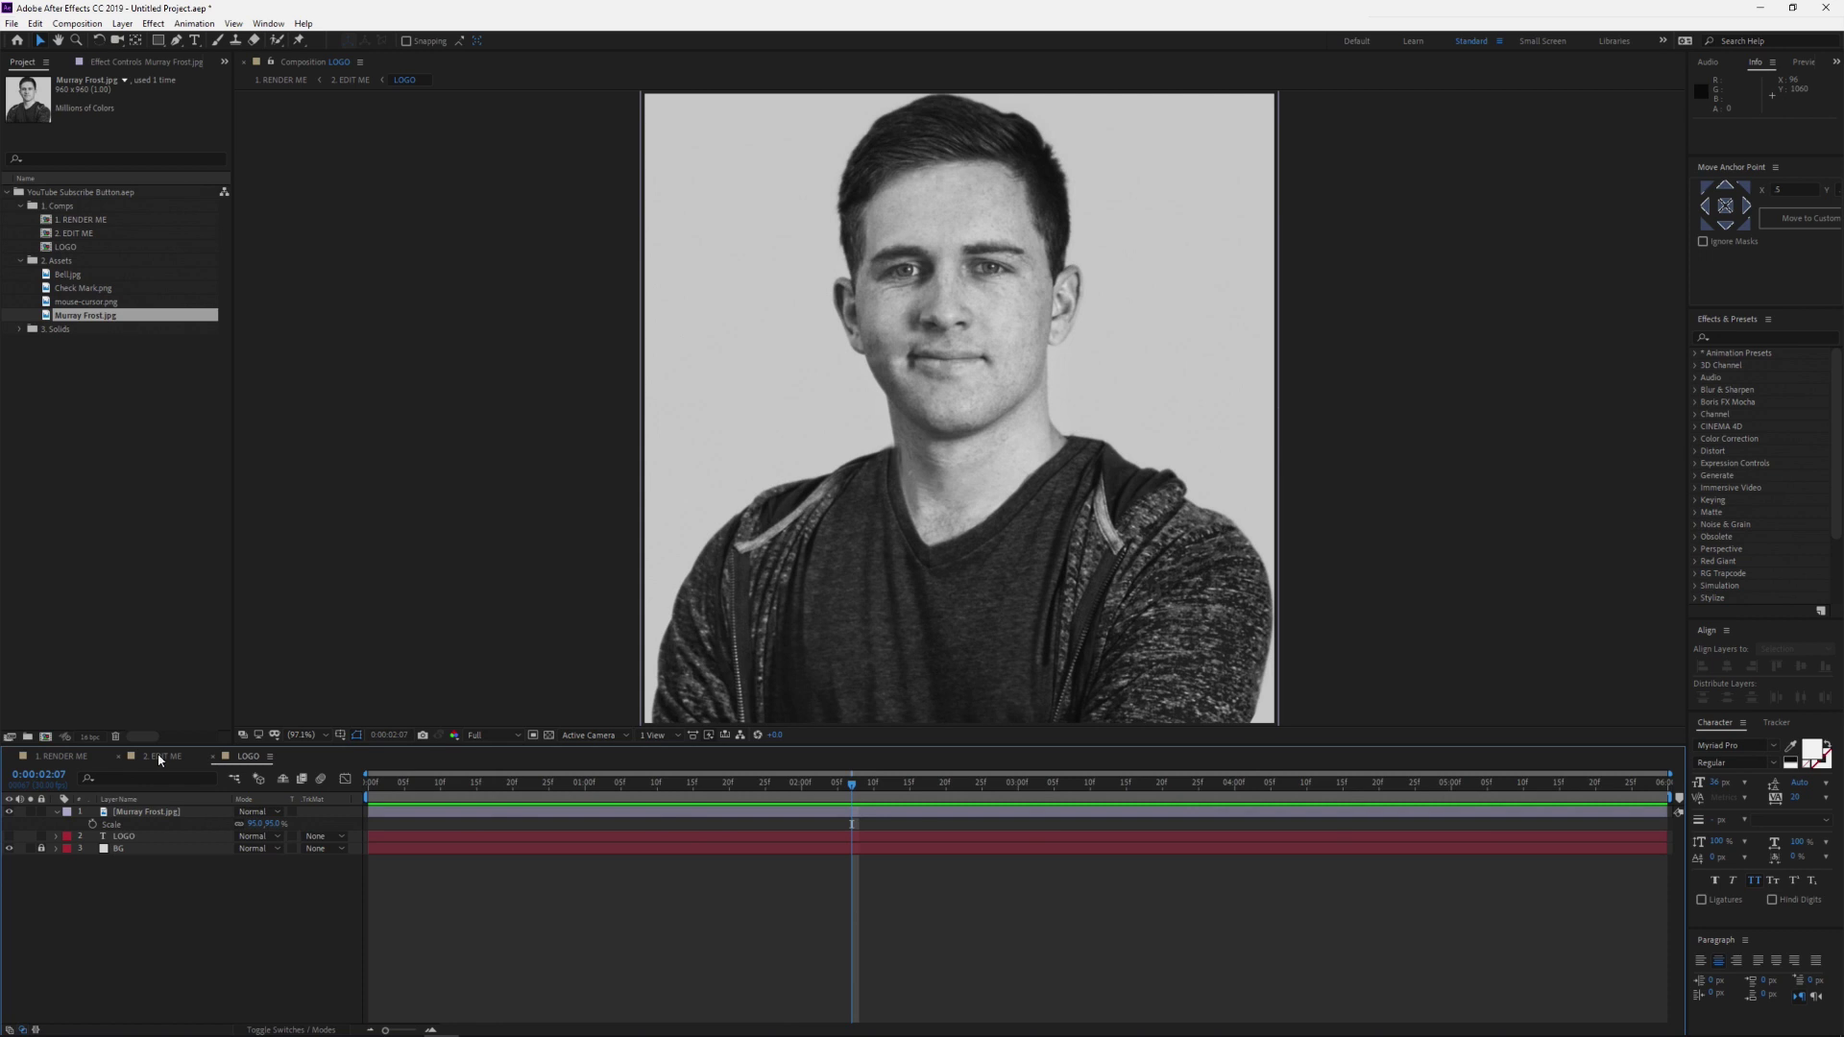
left_click(159, 757)
left_click(349, 926)
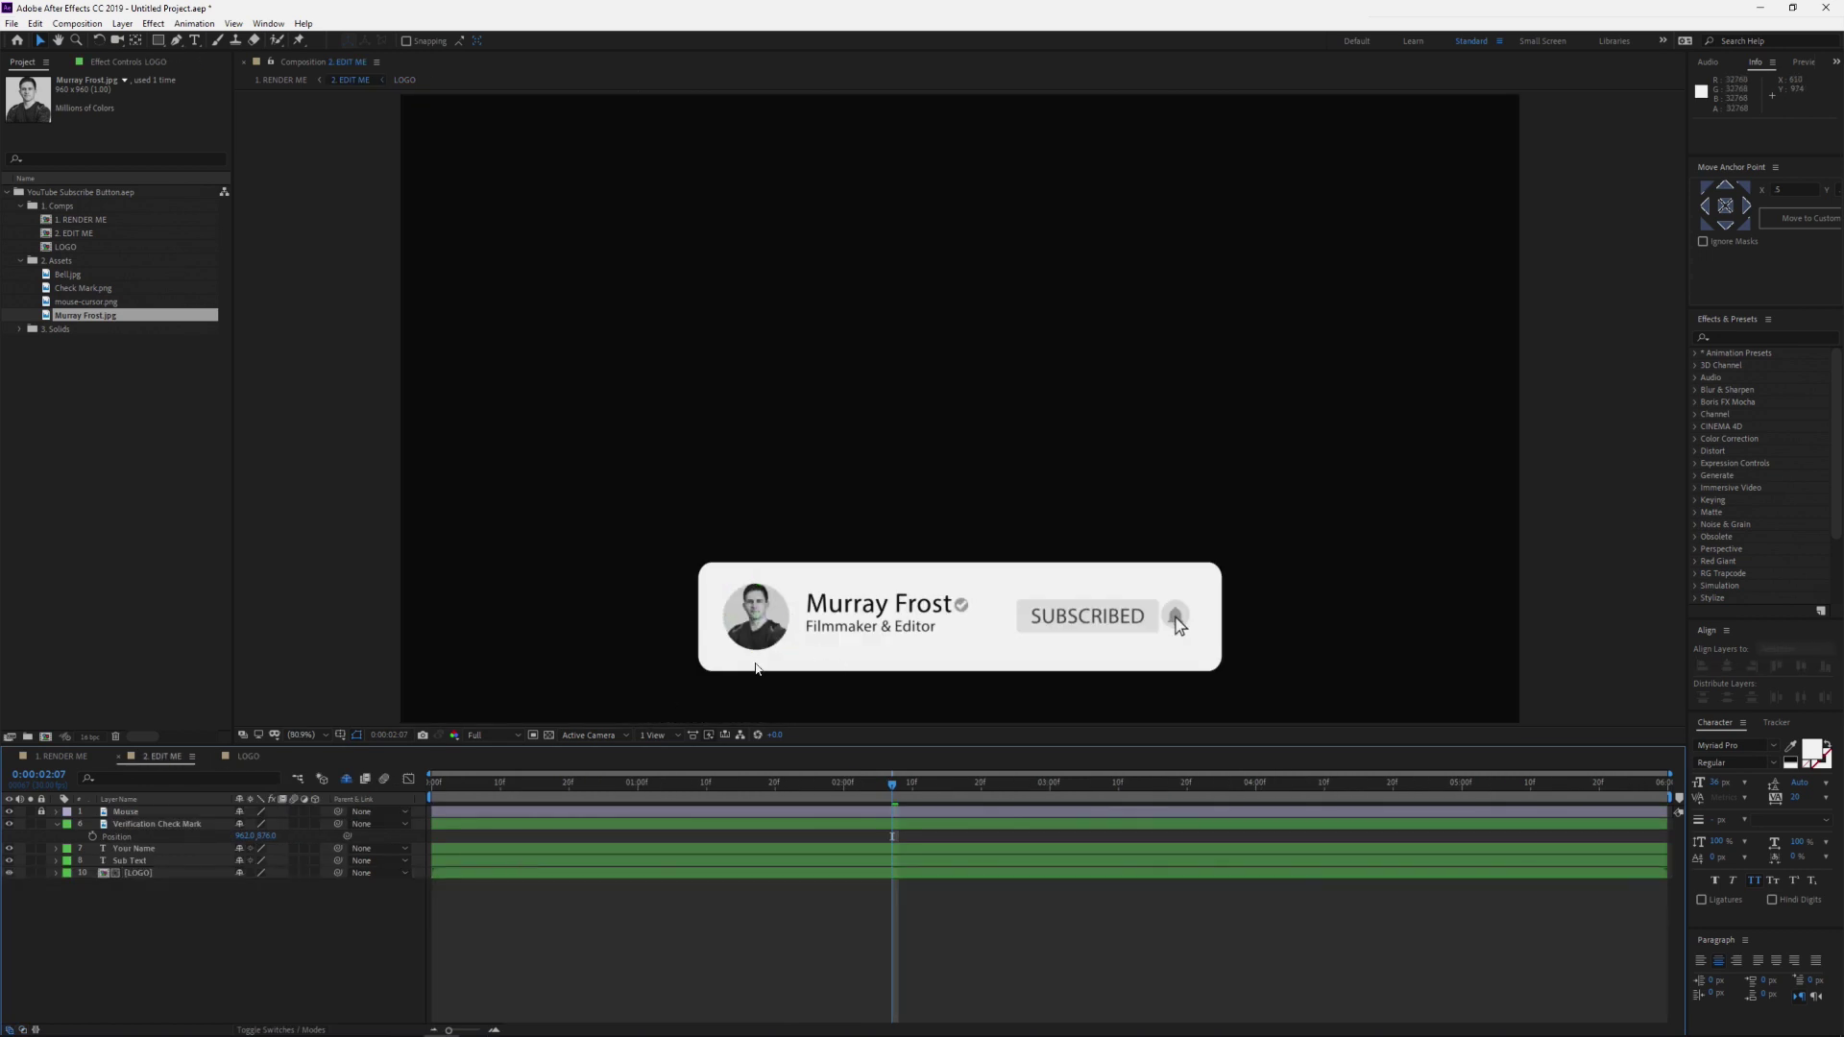
left_click(64, 755)
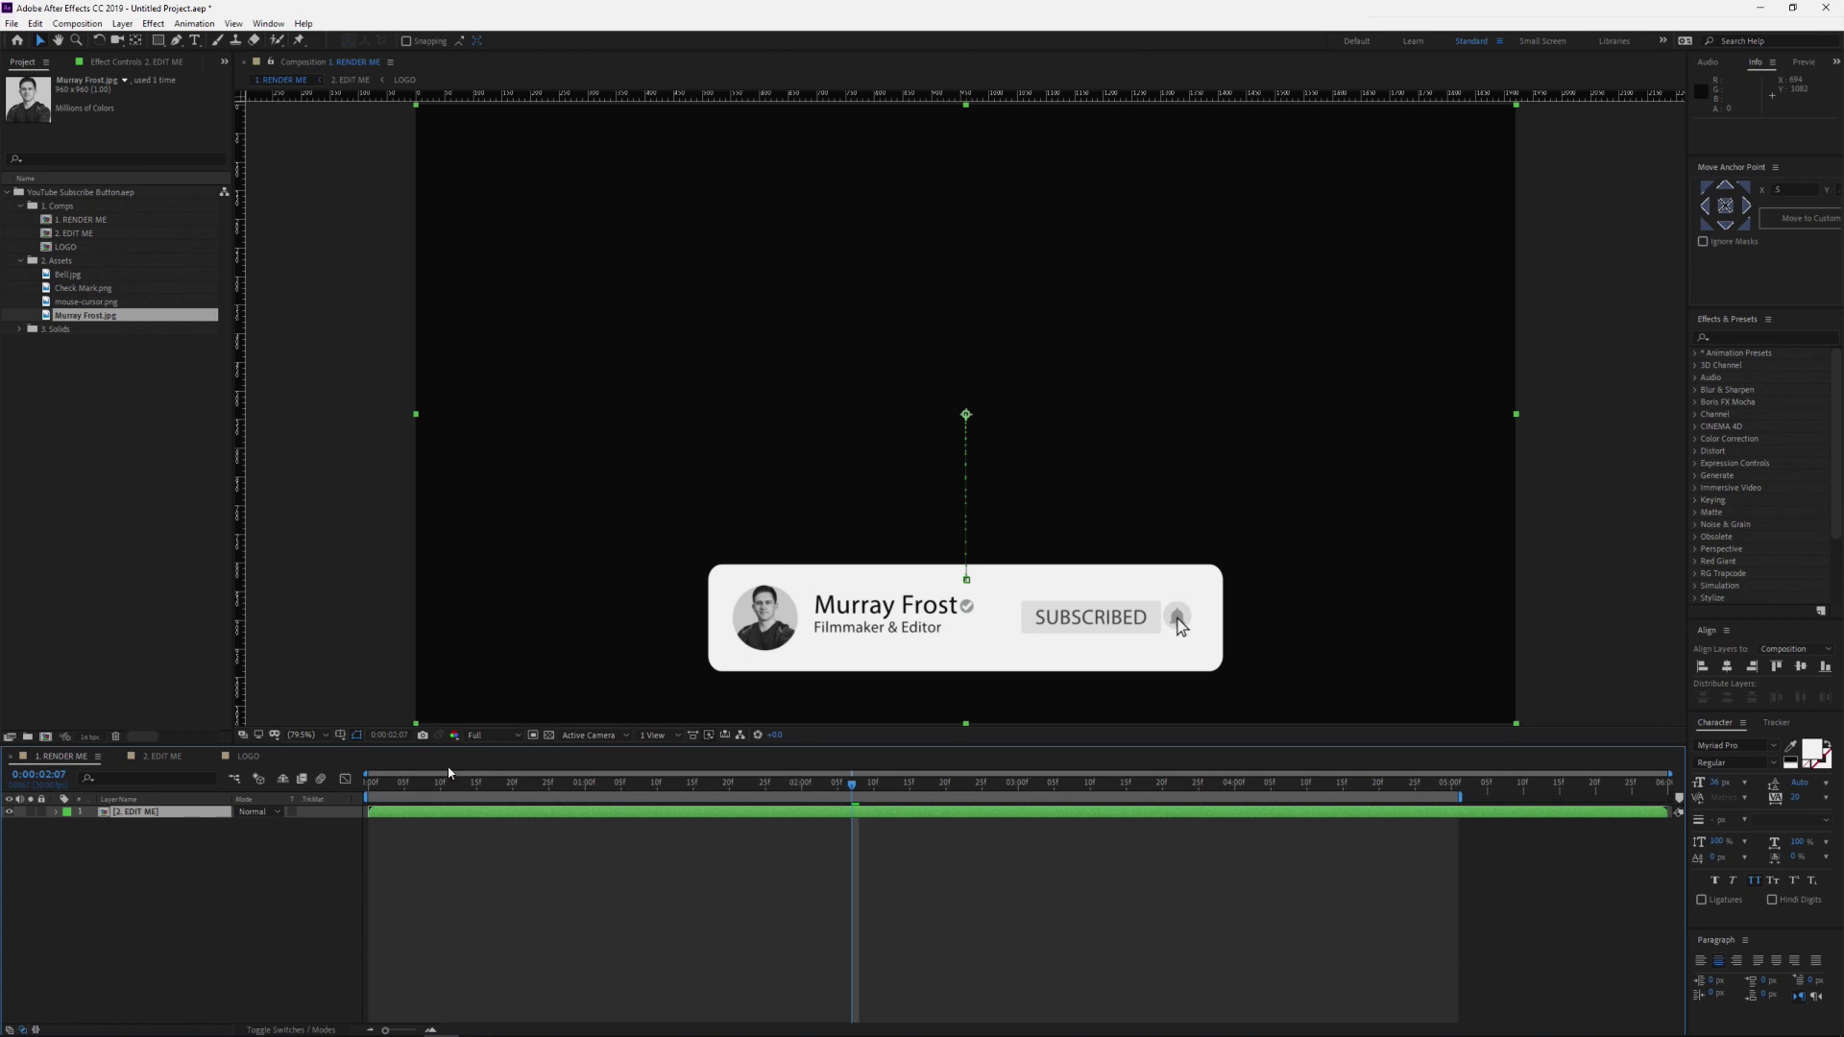
mouse_move(418, 785)
left_mouse_down()
mouse_move(728, 833)
mouse_move(1001, 832)
left_mouse_up()
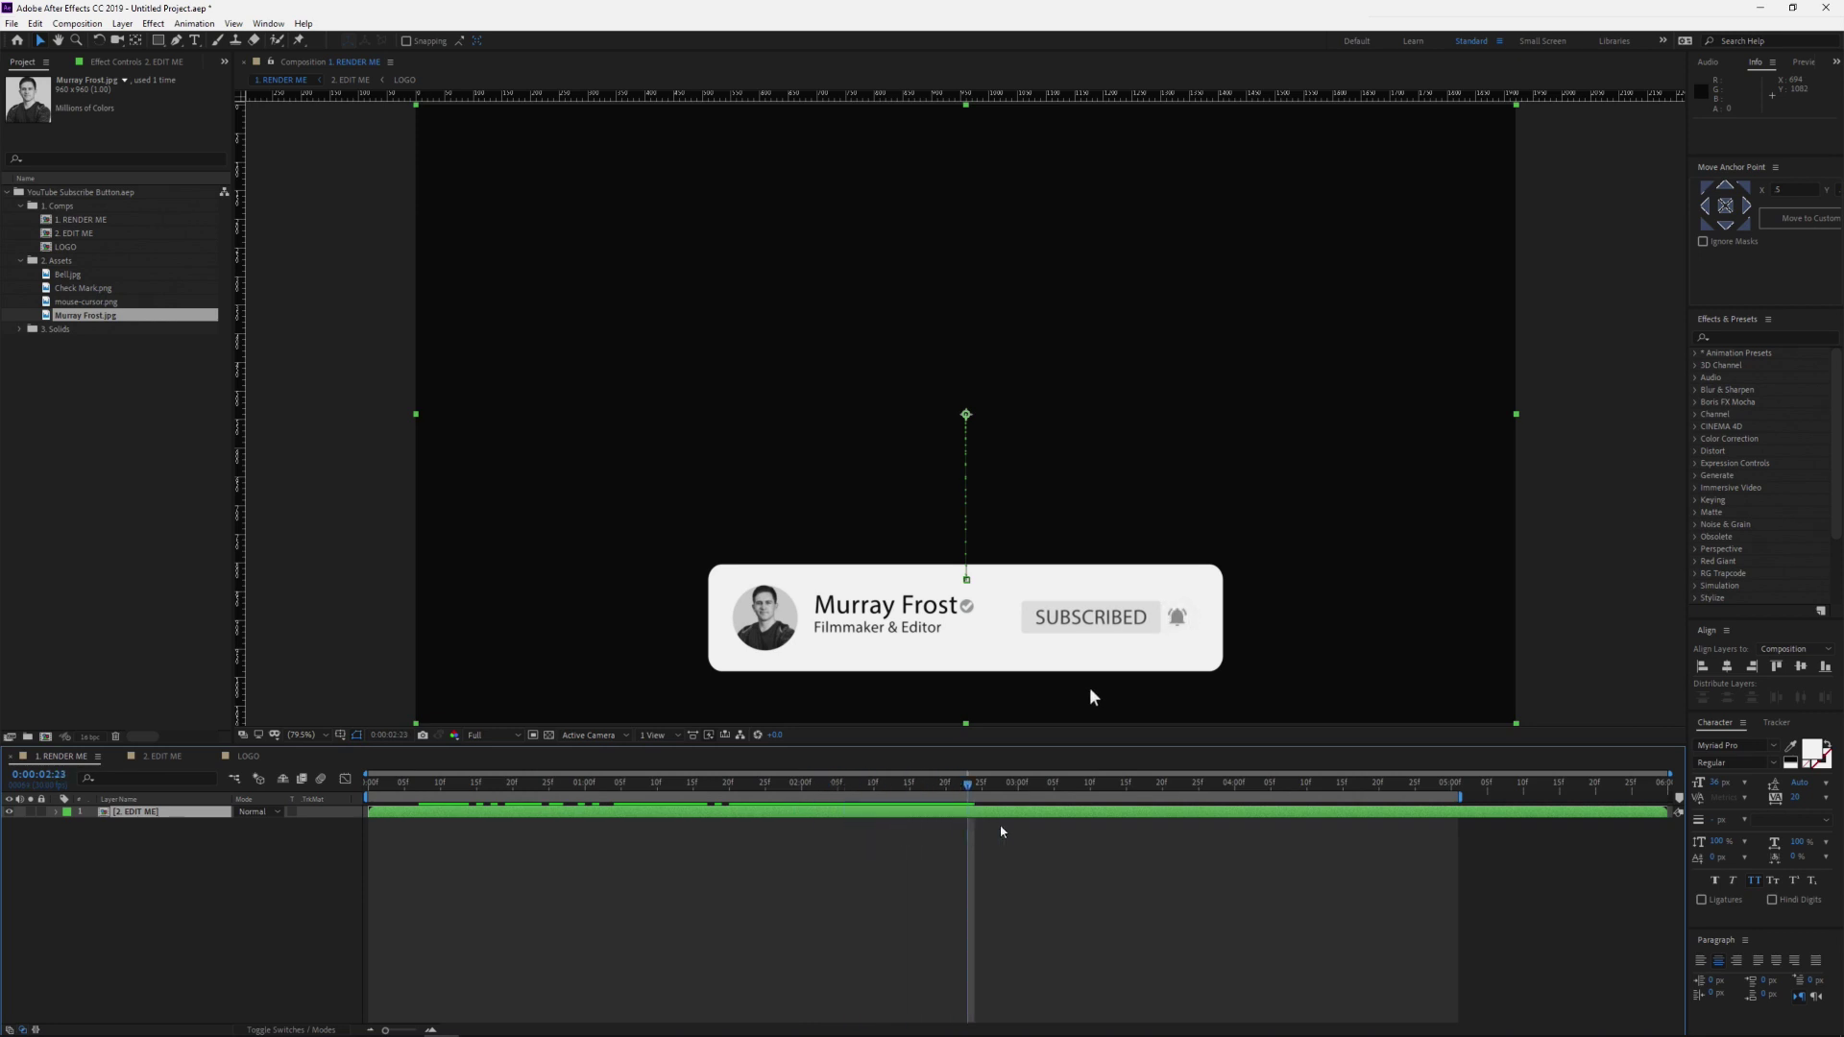